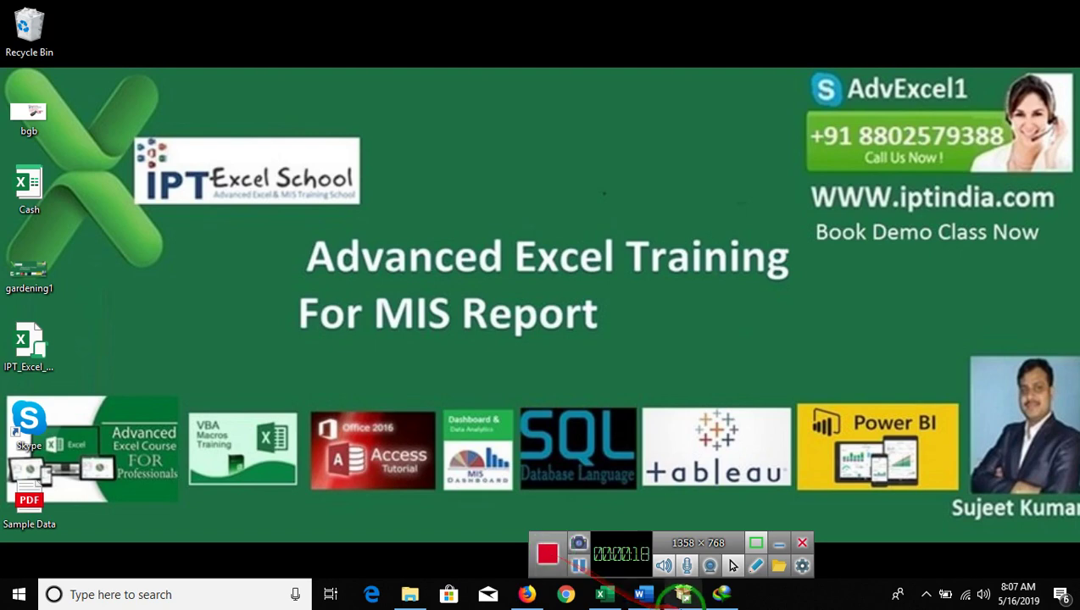
- Replace the trailing surname in A1's text with a two-word name
click(614, 598)
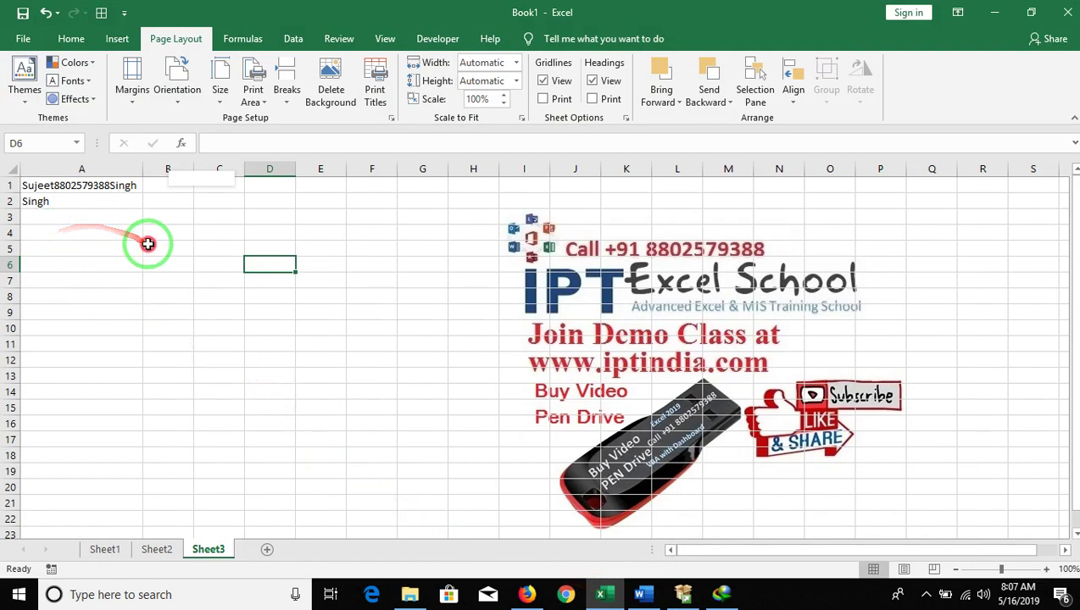
click(149, 246)
click(83, 188)
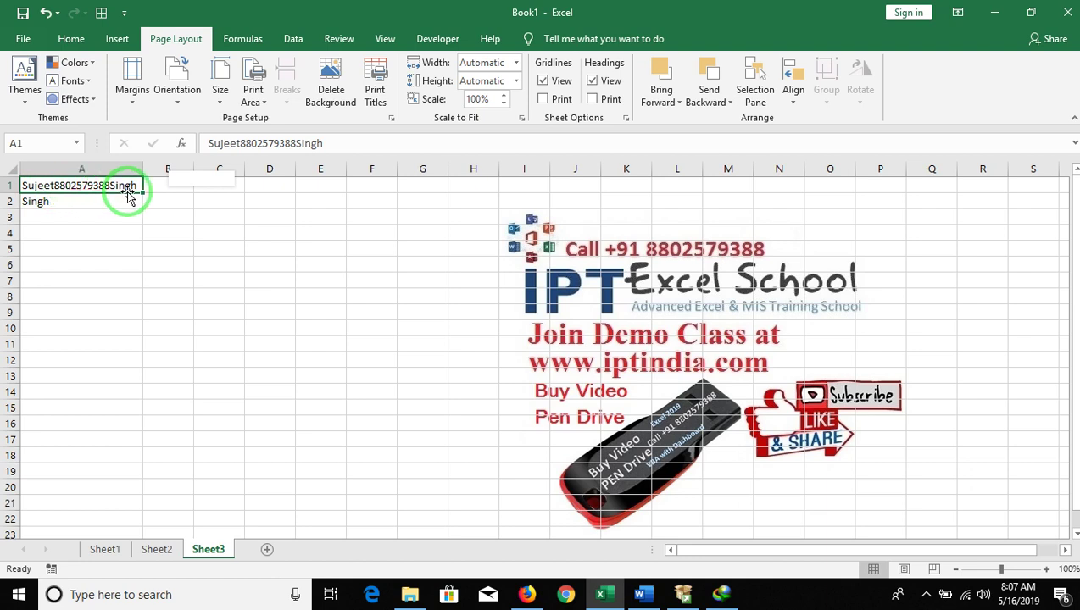
click(348, 148)
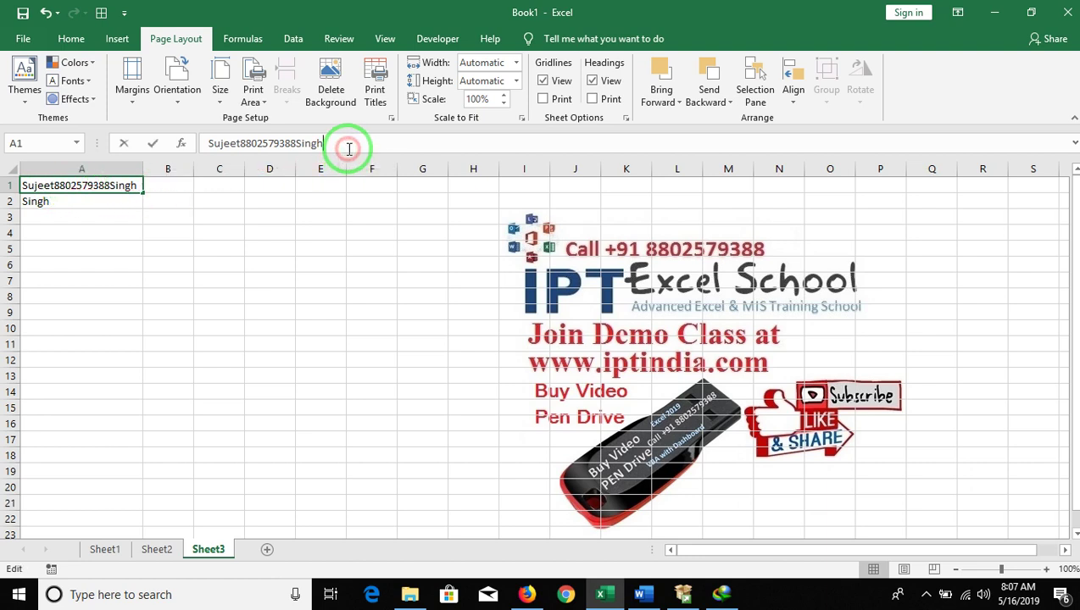
key(BackSpace)
key(BackSpace)
key(BackSpace)
key(BackSpace)
key(BackSpace)
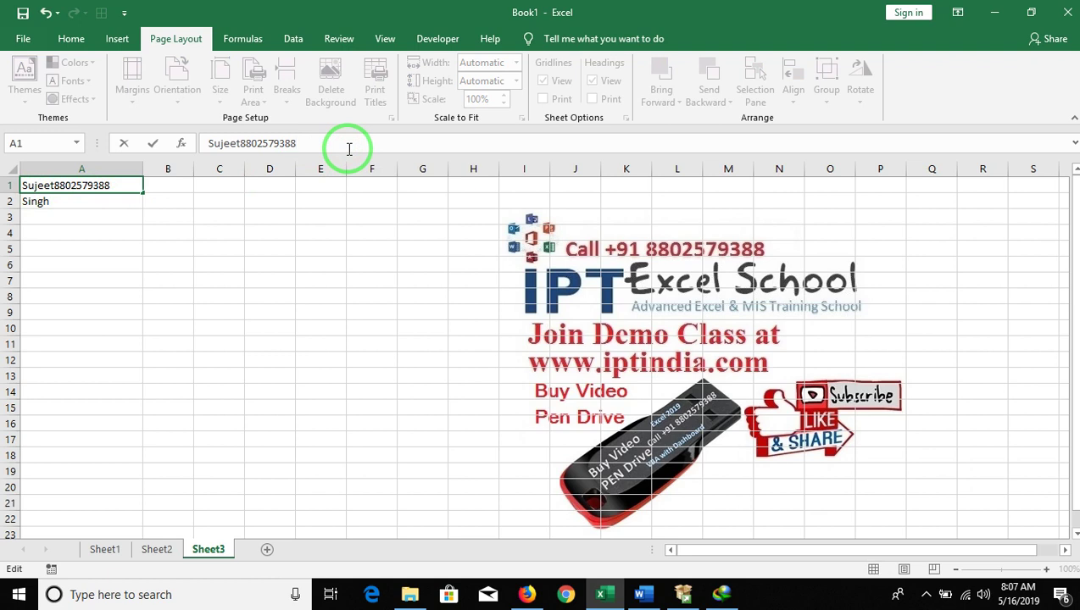
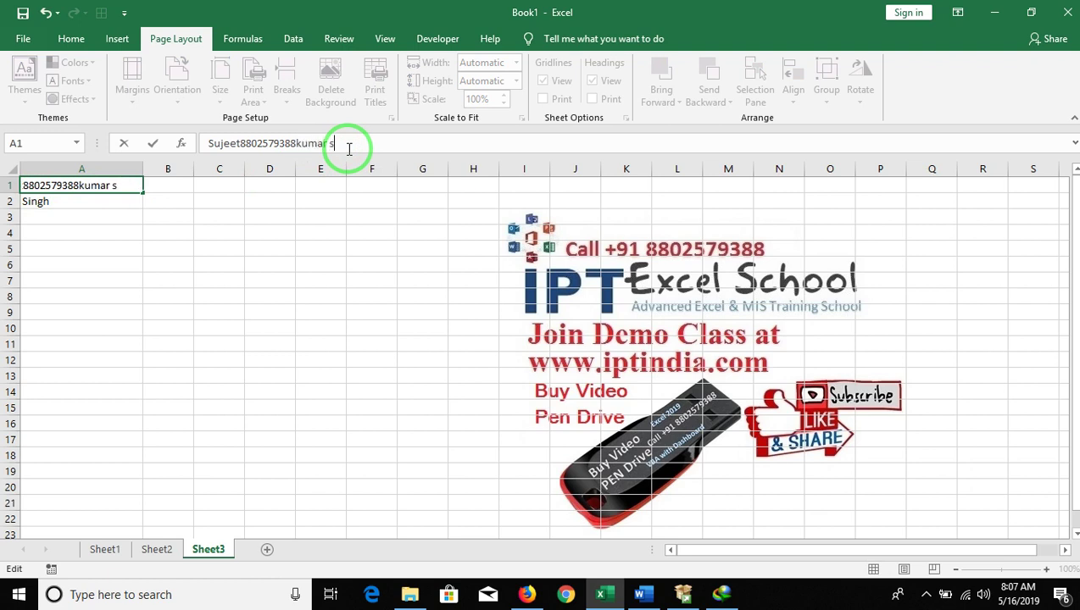
key(Return)
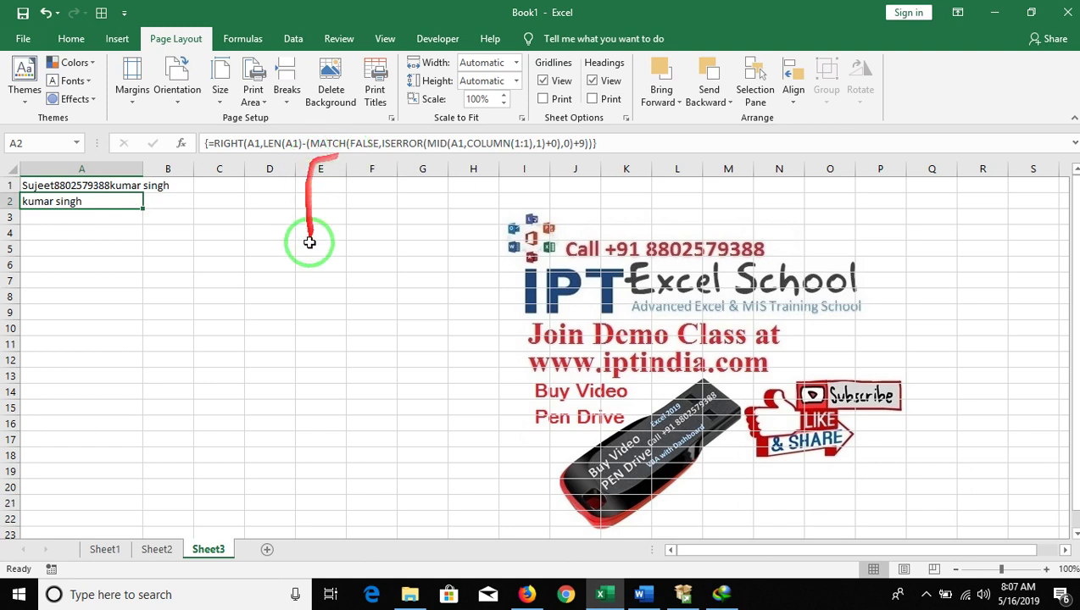
click(305, 262)
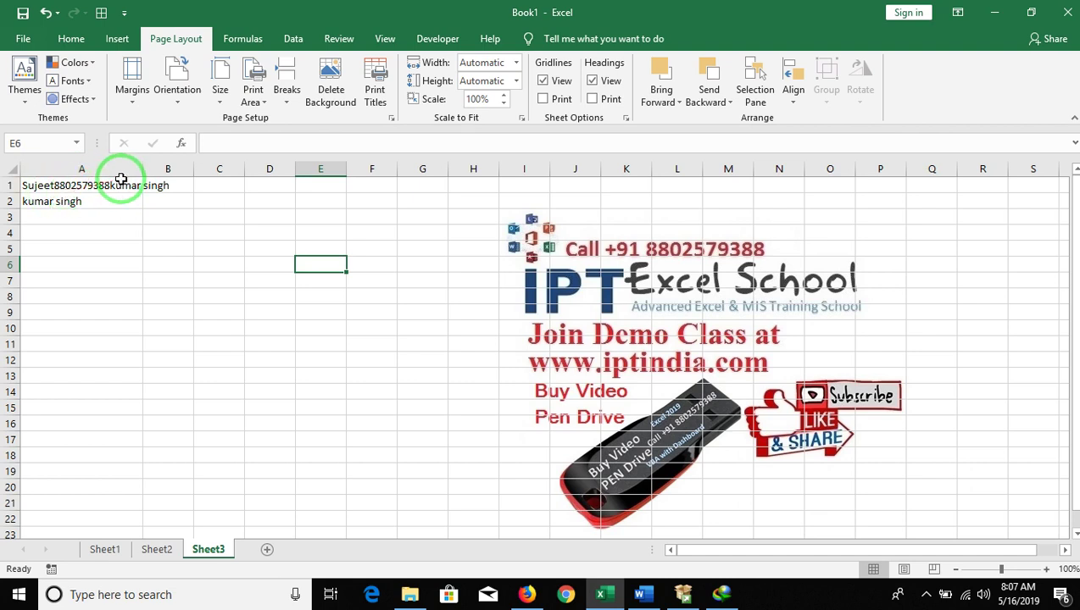
click(121, 179)
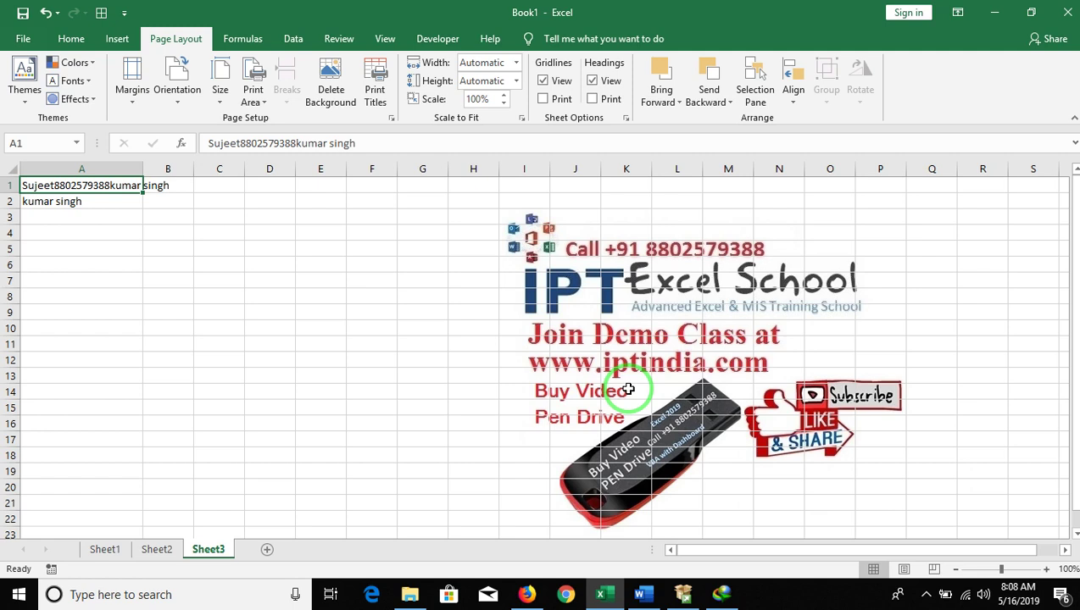
key(Down)
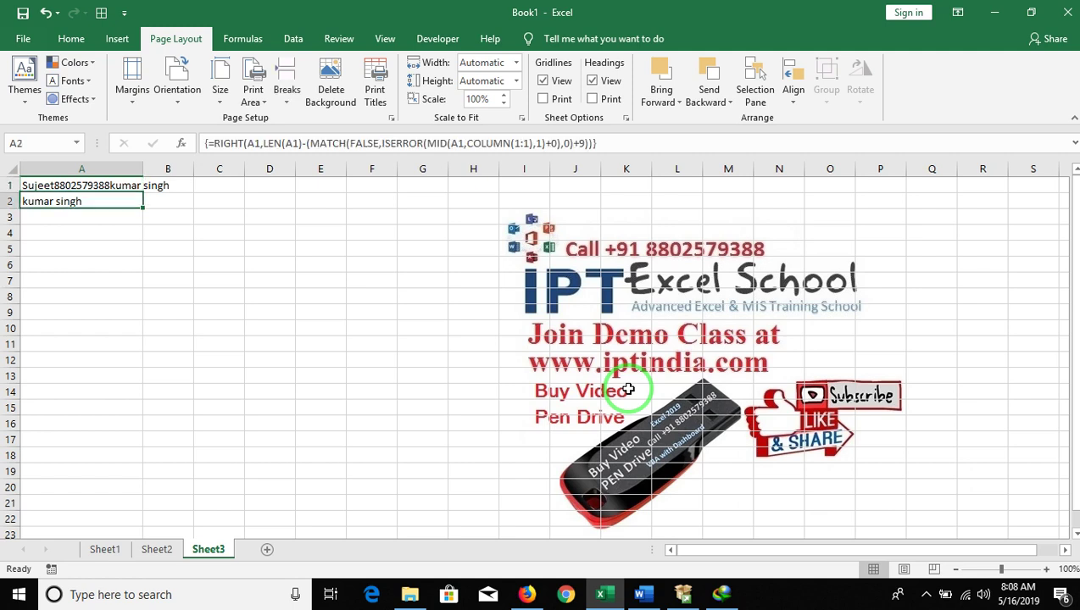
key(Down)
key(Up)
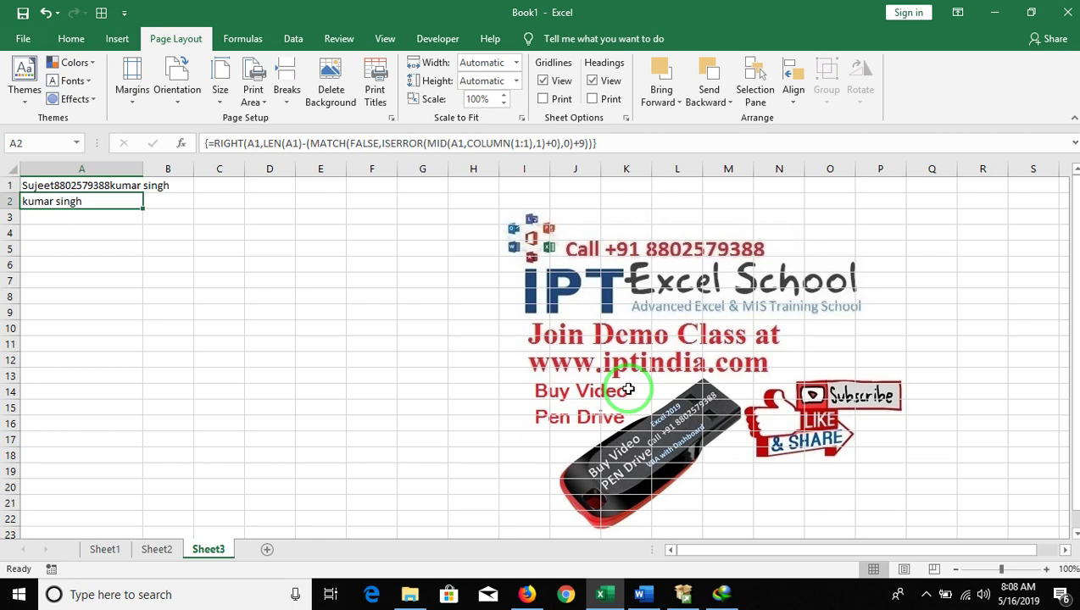
key(Down)
key(Right)
- Enter =MID(A1,COLUMN(1:1),1) in B3 and accept Excel's suggested correction
text(=m)
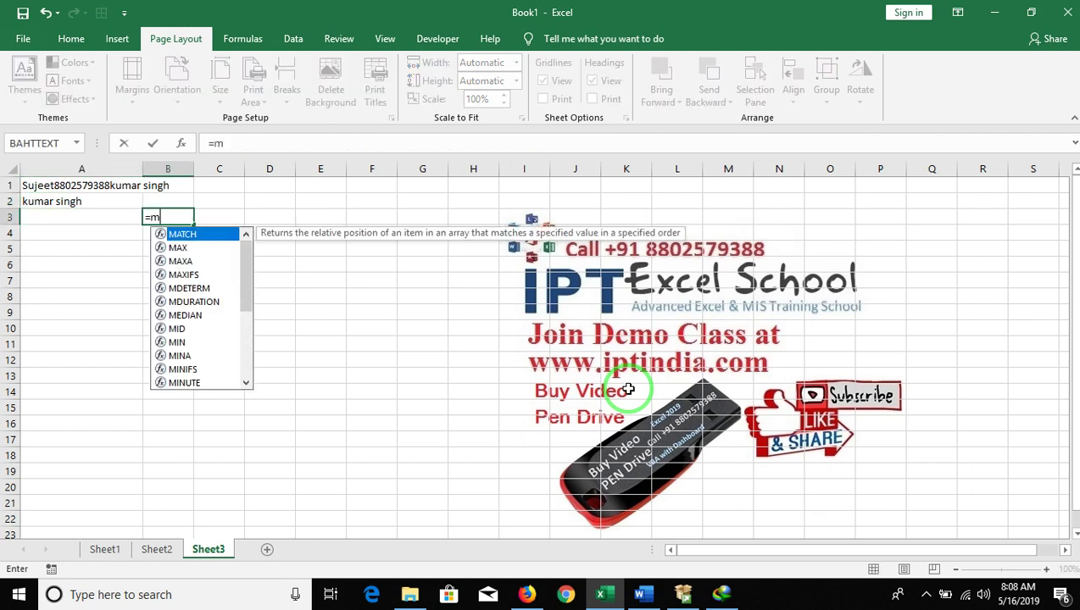
text(id)
key(Tab)
key(Up)
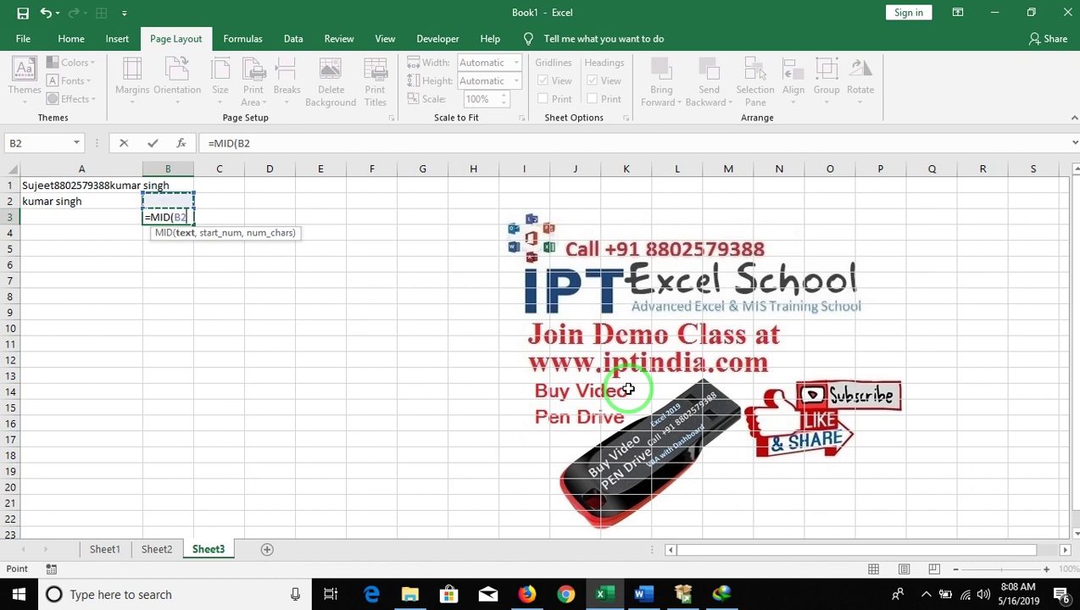
key(Up)
key(Left)
text(,)
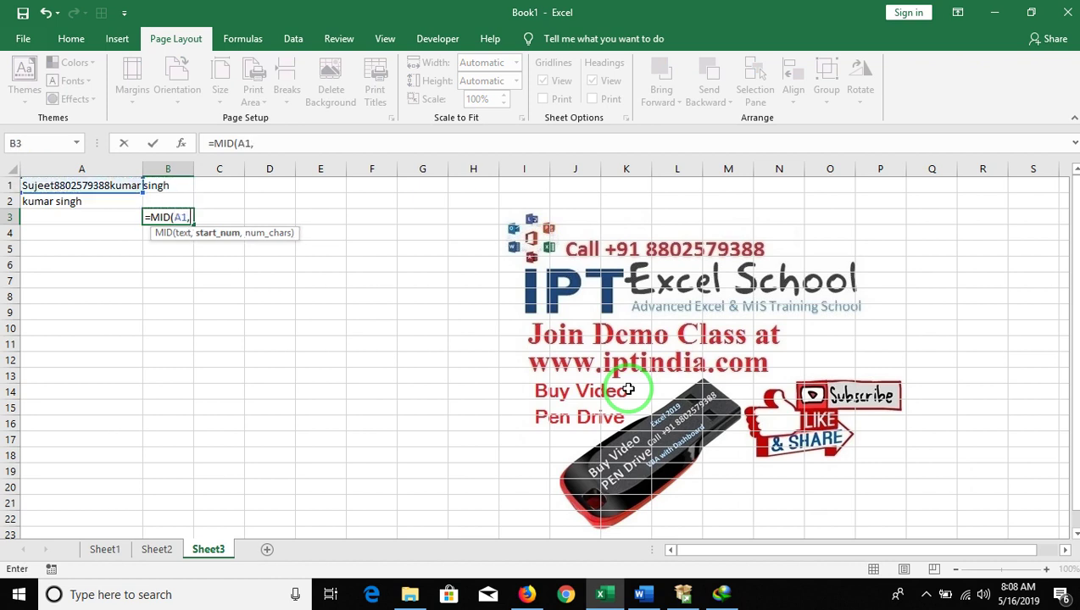
text(col)
key(Tab)
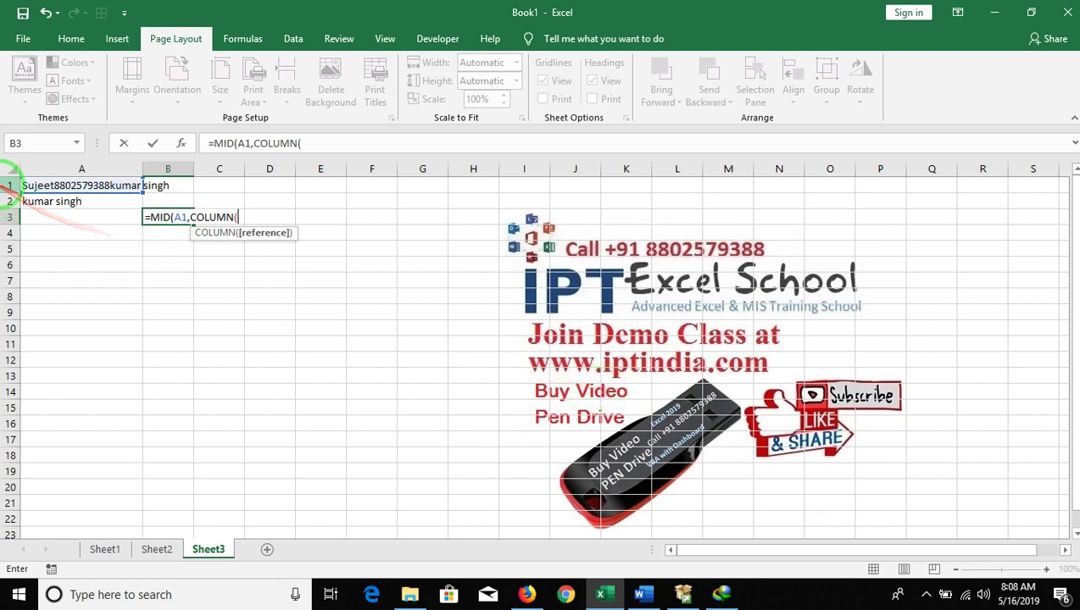
click(6, 185)
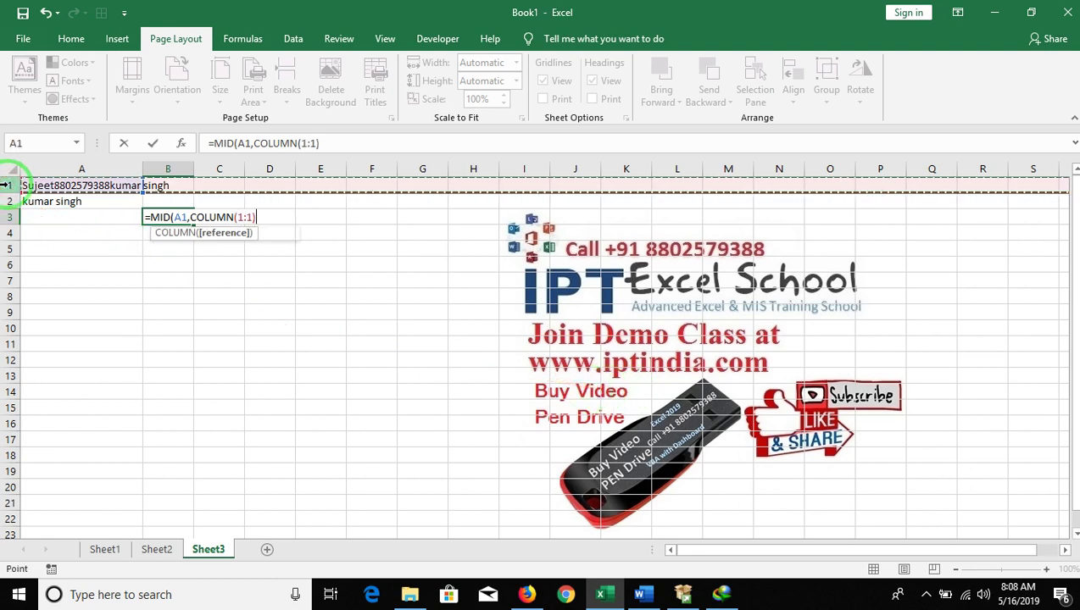
text(),1)
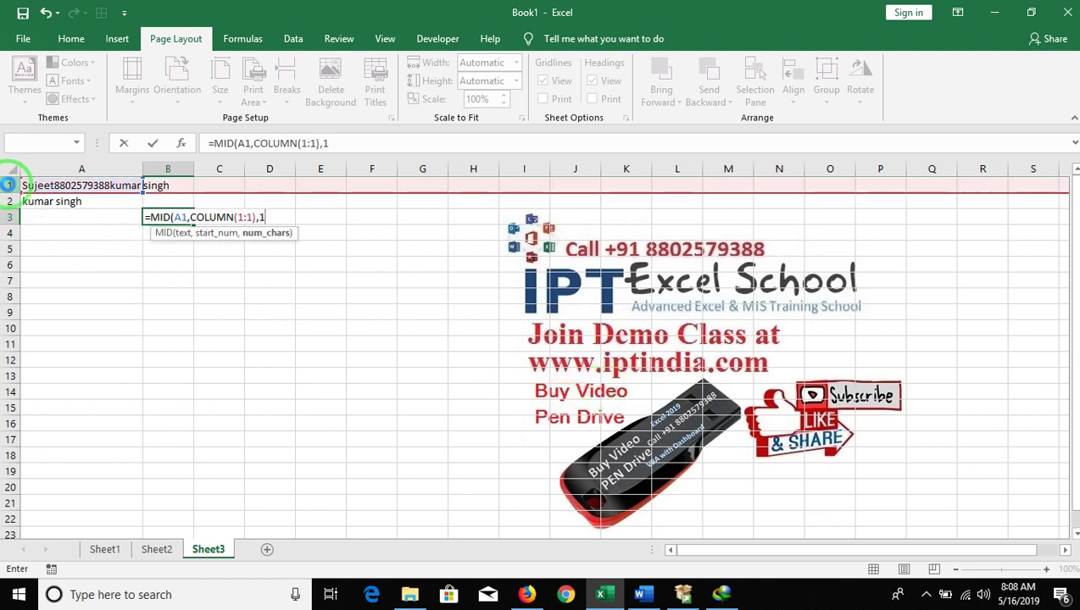
key(Return)
key(Tab)
- Extend the selection to B3:T3 and enter the MID formula as an array formula
key(Return)
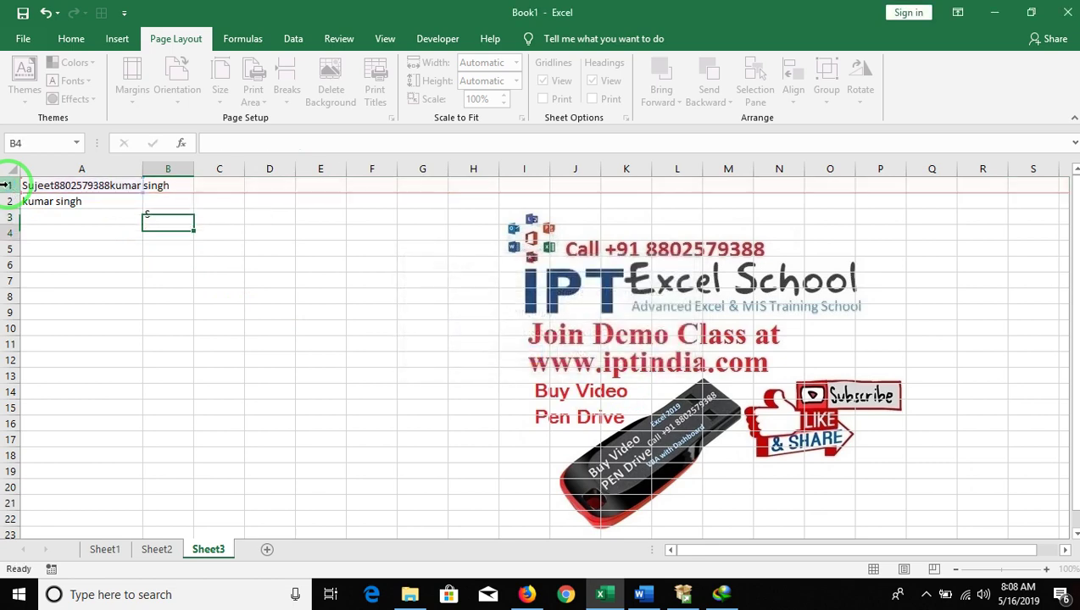
key(shift+Right)
key(shift+Right)
key(shift+Right)
key(shift+Right)
key(shift+Right)
key(shift+Right)
key(shift+Right)
key(shift+Right)
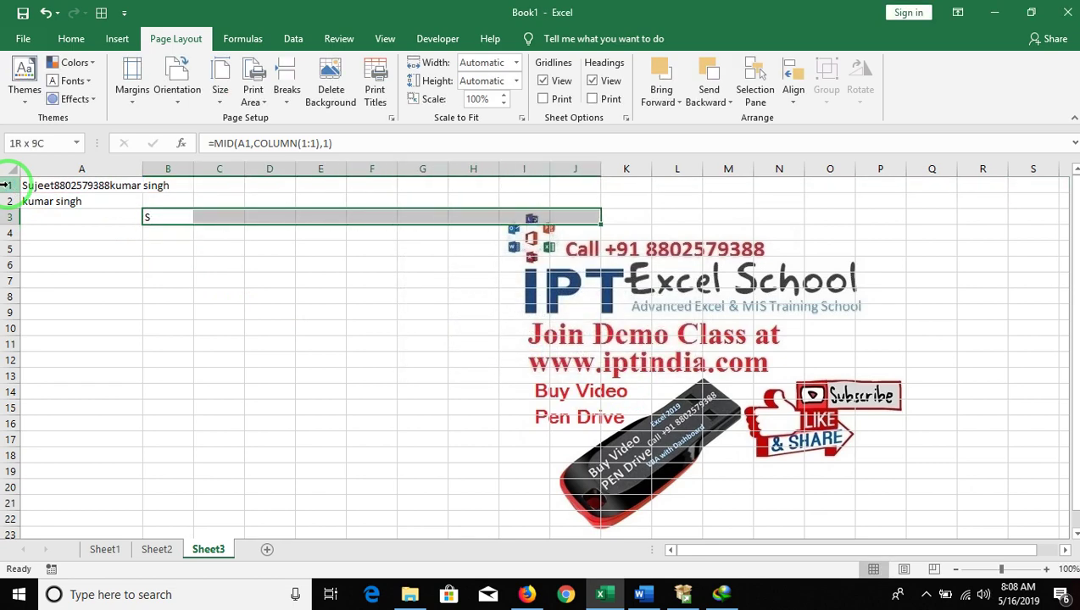
key(shift+Right)
key(shift+Right)
key(shift+Right)
key(shift+Right)
key(shift+Right)
key(shift+Right)
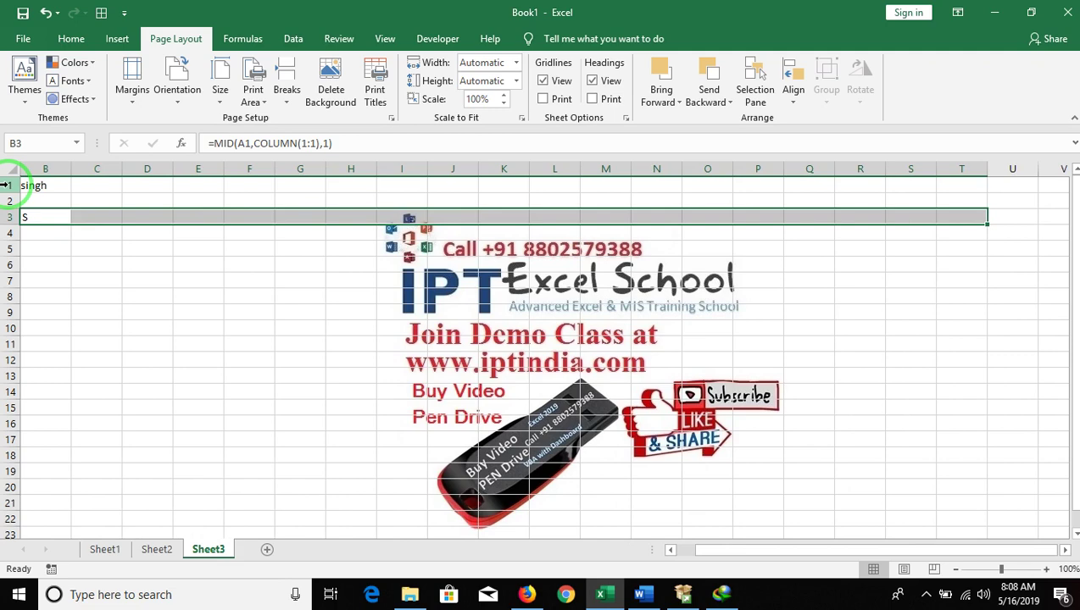
key(F3)
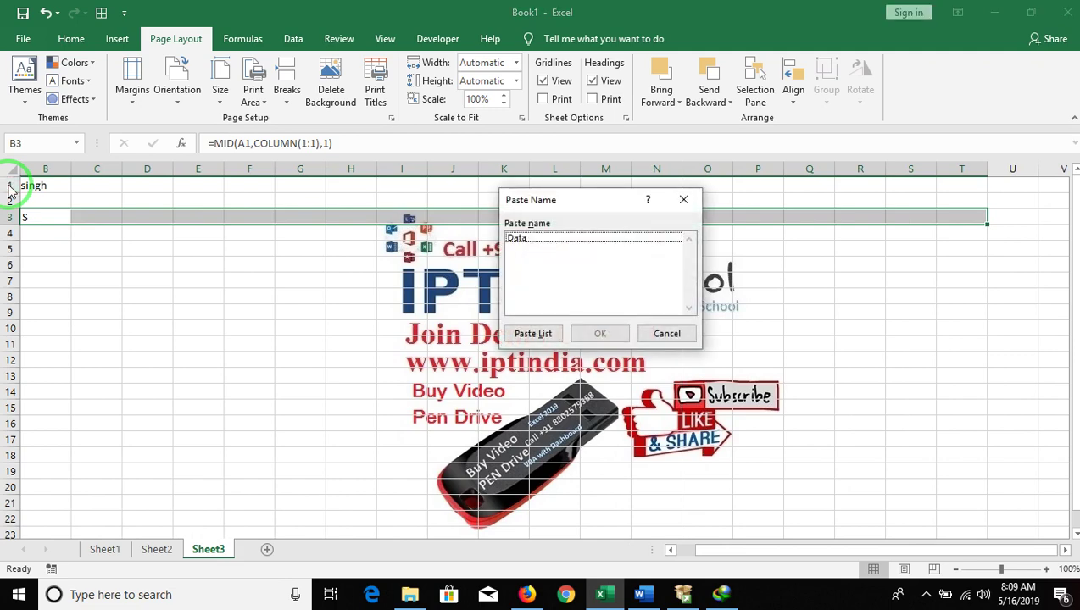
key(Escape)
key(F2)
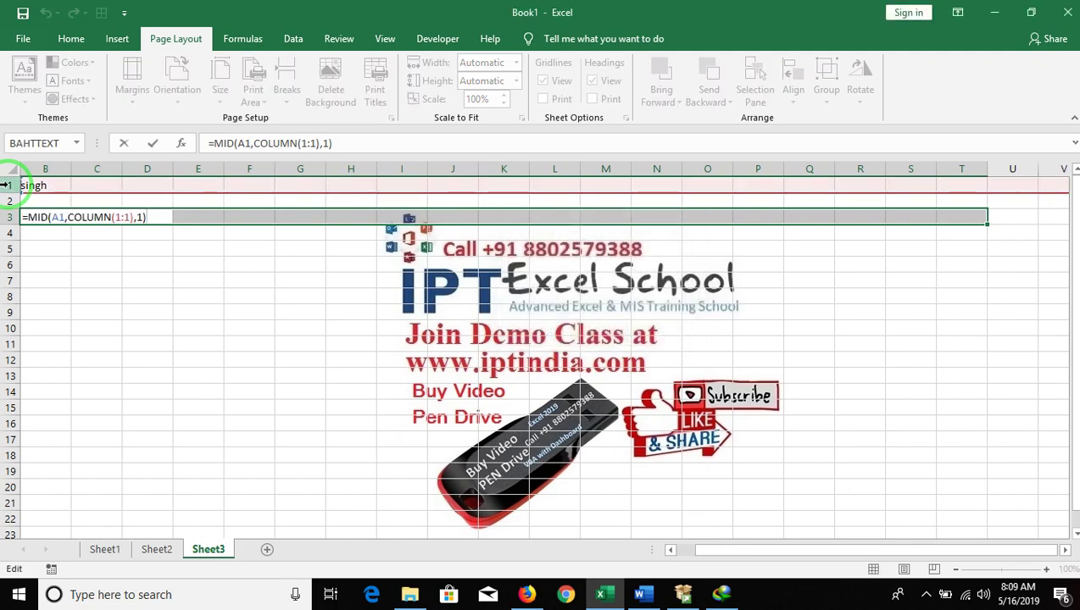
key(ctrl+shift+Return)
- Review the row 3 characters, then enter =B3+0 in B4
key(Left)
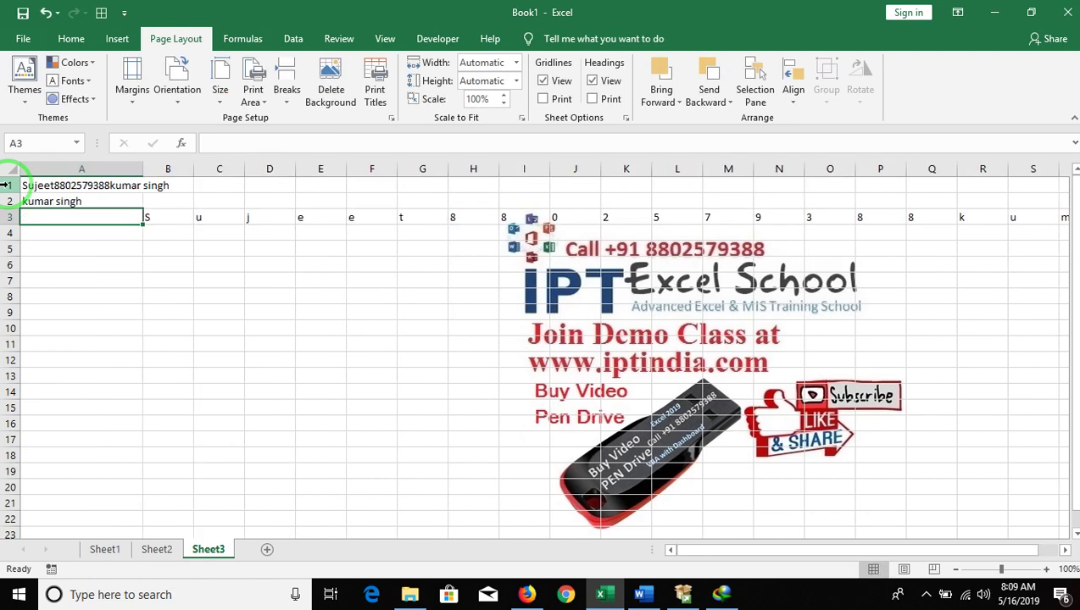
key(Right)
key(Right)
key(Right)
key(Right)
key(Right)
key(Right)
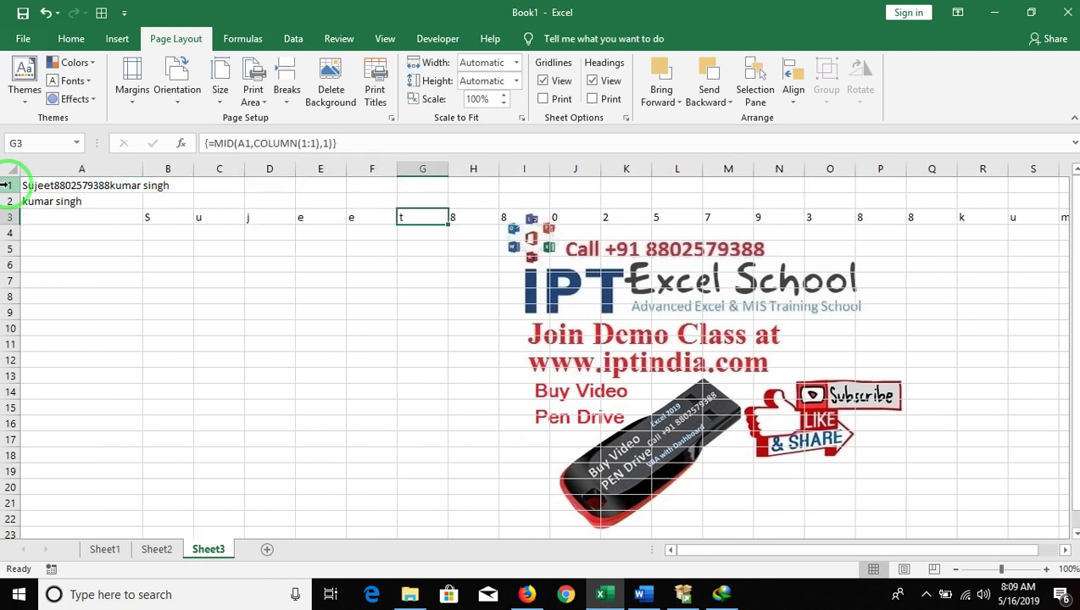
key(Right)
key(Right)
key(Right)
key(Right)
key(Right)
key(Left)
key(Left)
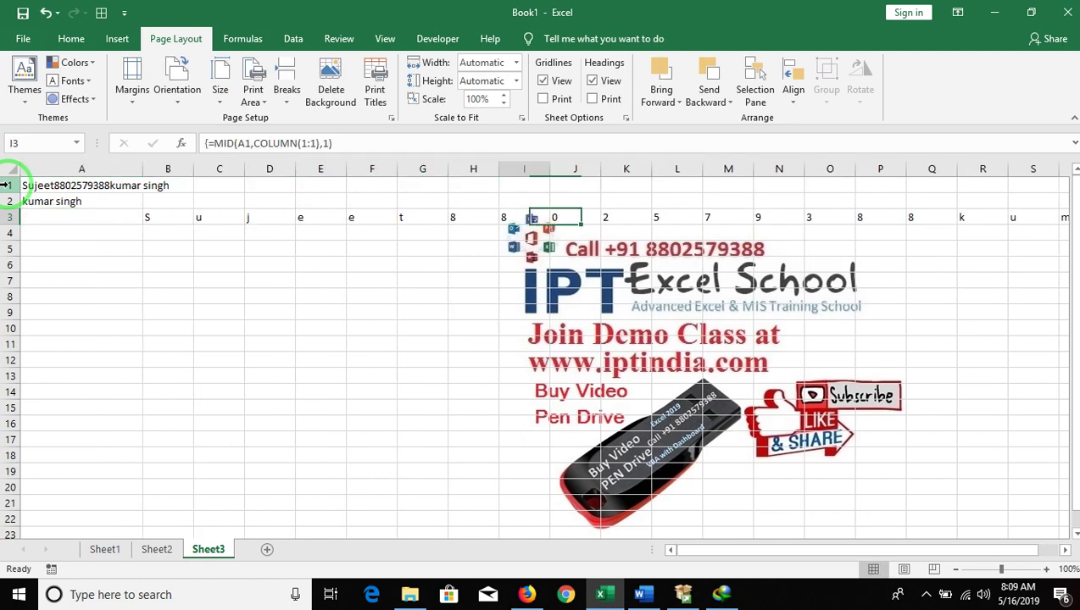
key(Left)
key(Left)
key(ctrl+Left)
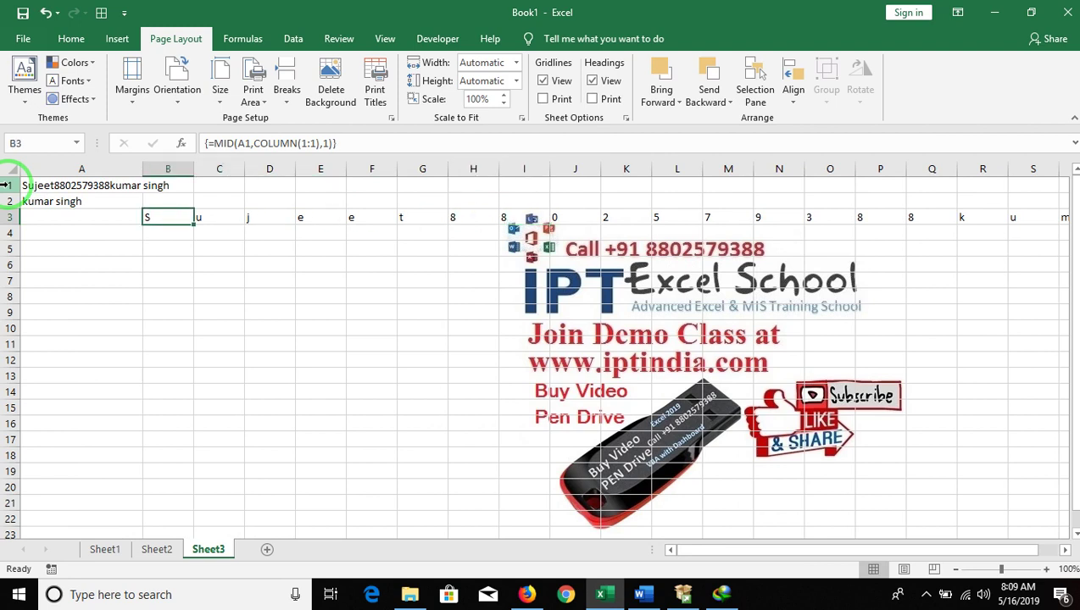
key(Down)
text(=)
key(Up)
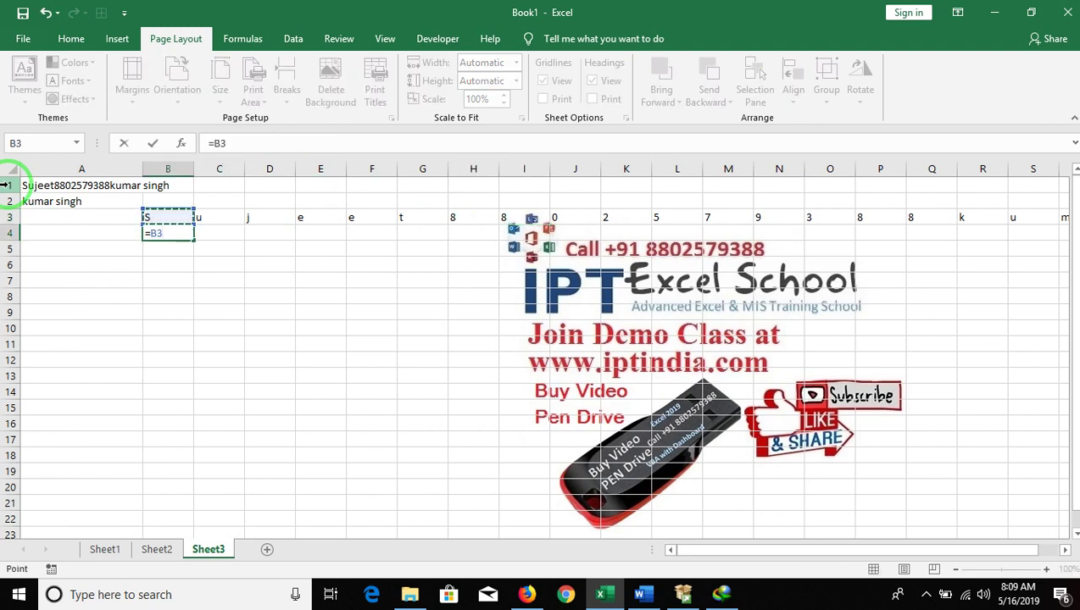
key(Return)
- Fill B4's formula across B4:T4 and review the numeric and #VALUE! results
key(Up)
key(ctrl+Right)
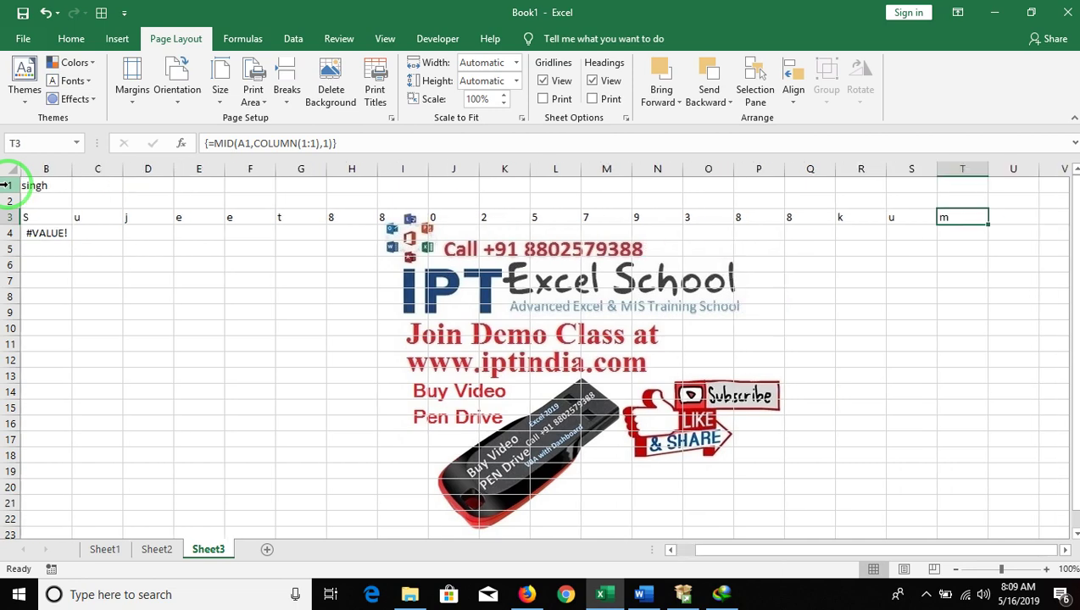
key(Down)
key(ctrl+shift+Left)
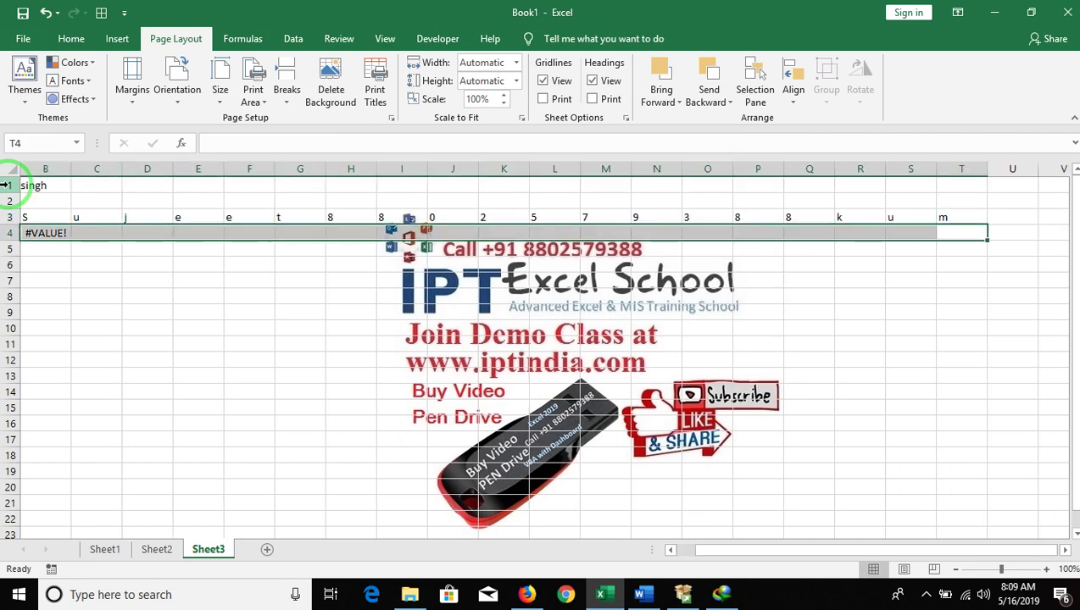
key(ctrl+r)
key(Left)
key(Left)
key(Left)
key(Left)
key(Left)
key(Left)
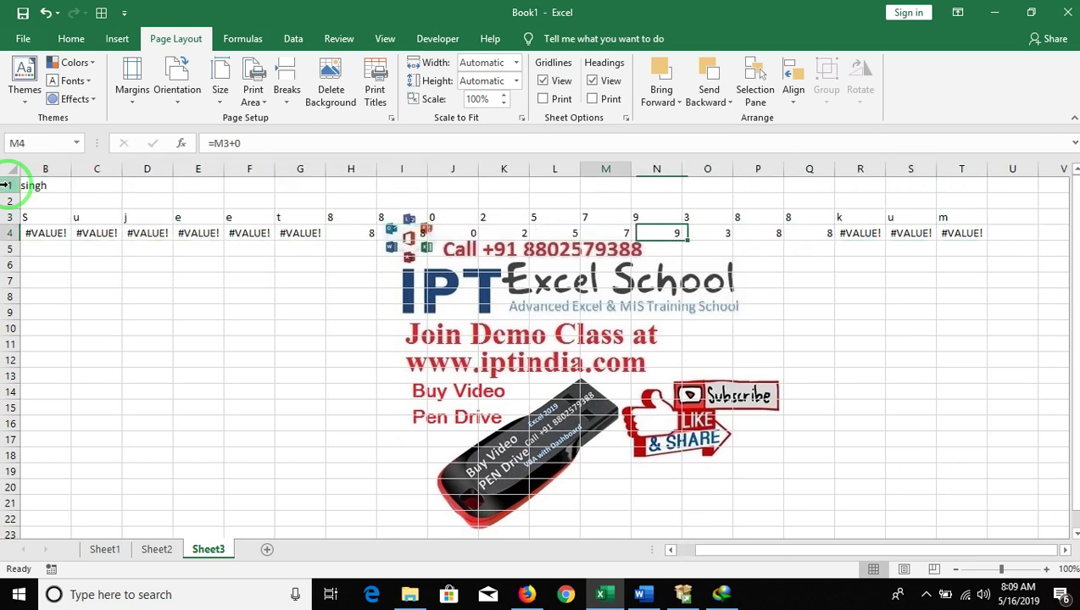
key(Left)
key(Left)
key(Left)
key(Left)
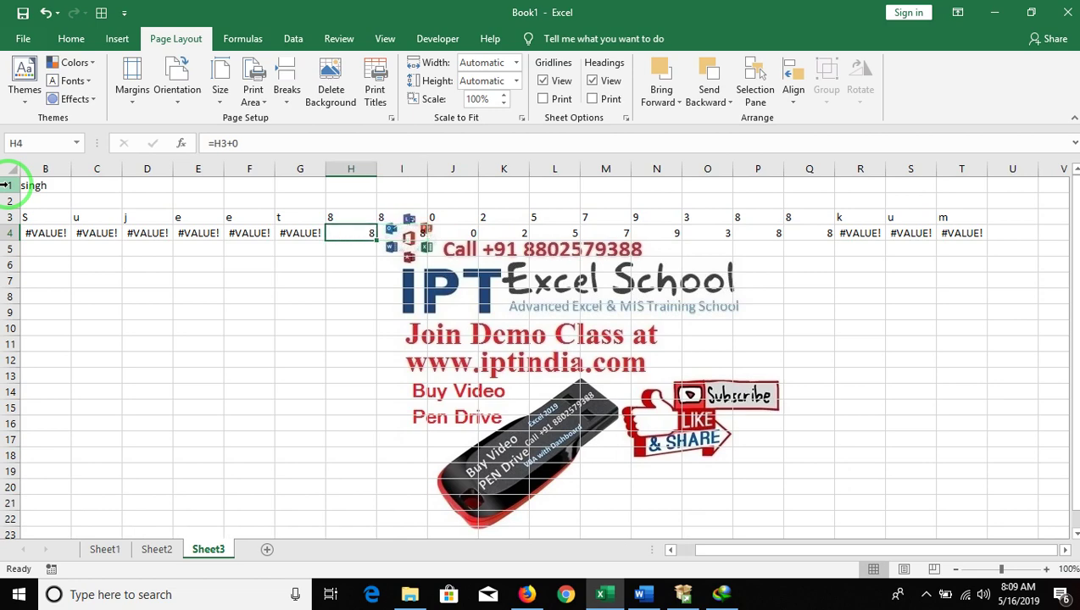
key(Left)
key(Left)
key(Left)
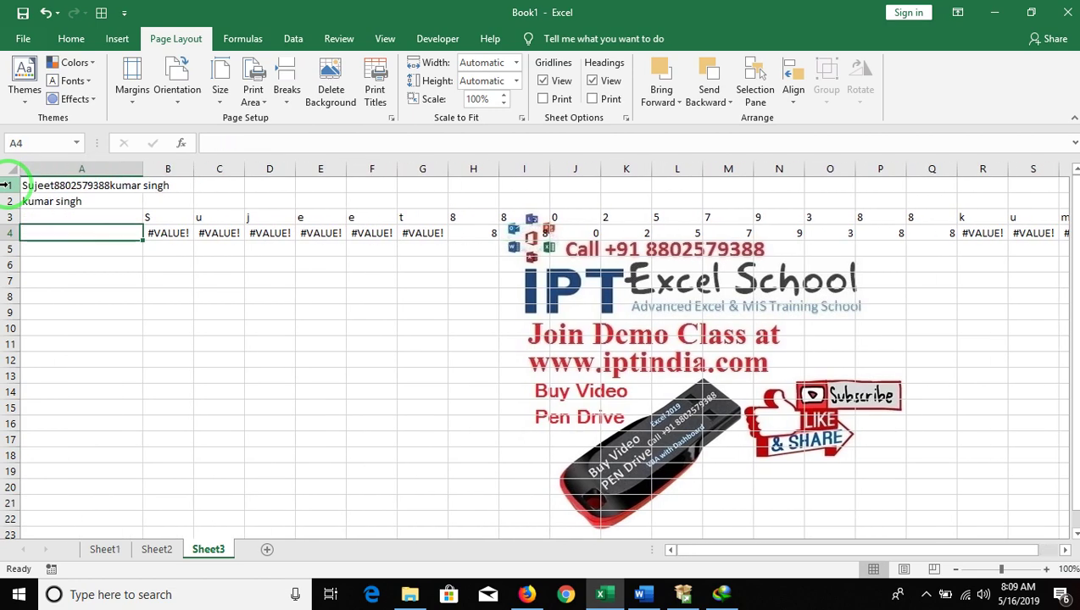
key(Right)
key(Right)
key(Down)
- Enter =ISERROR(B4) in B5
key(Left)
text(=i)
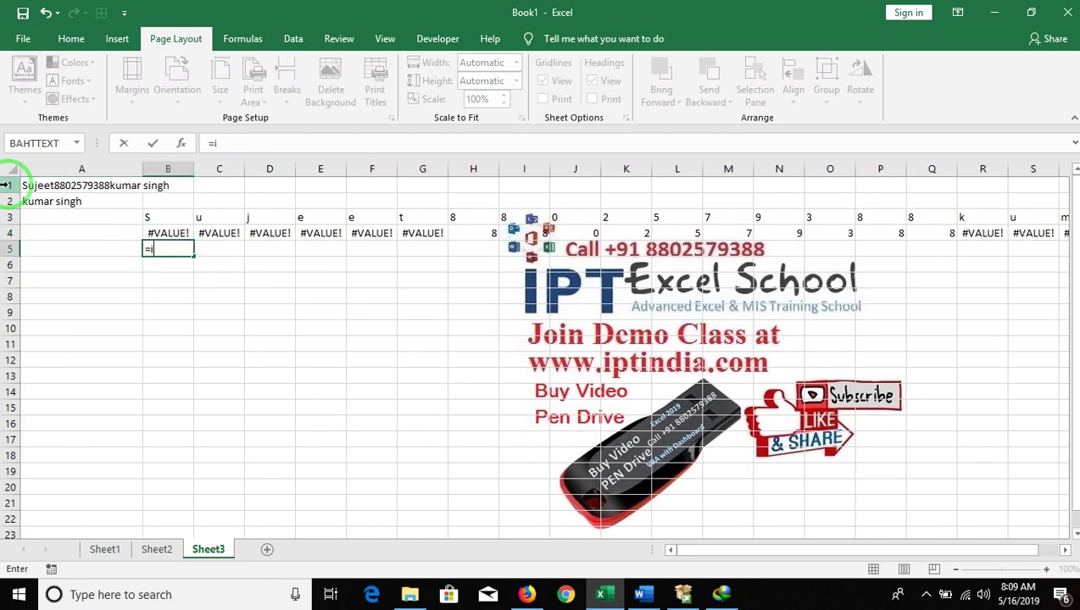
text(s)
key(Tab)
key(Escape)
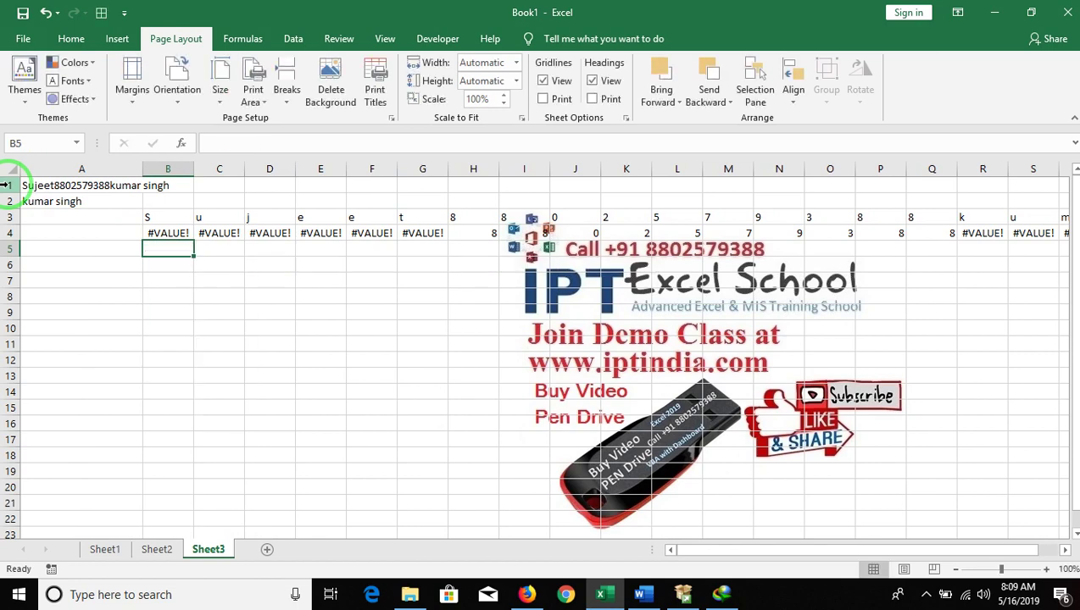
text(=is)
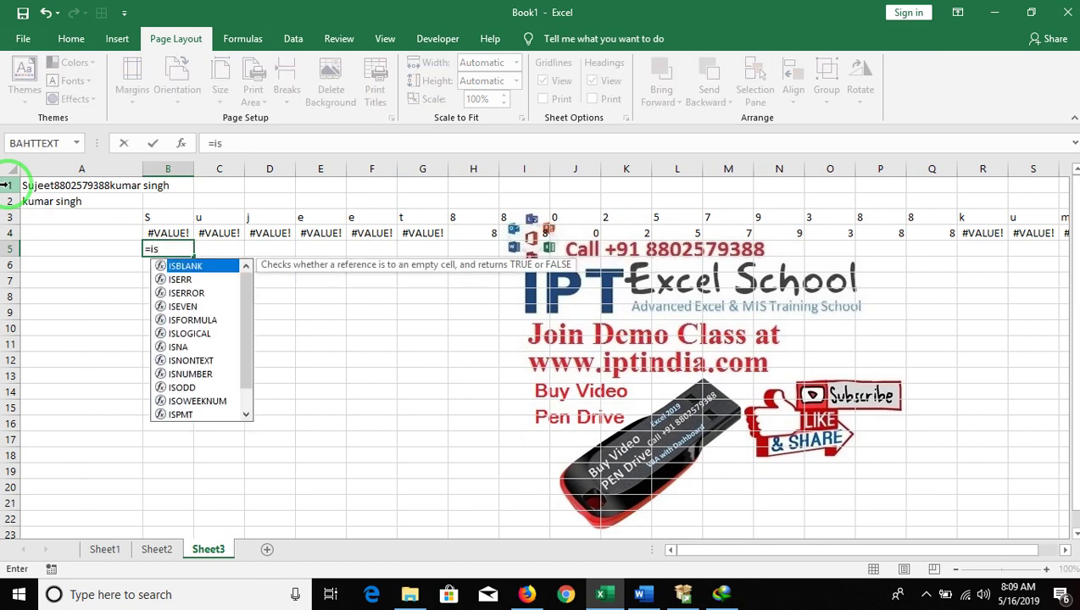
key(Down)
key(Down)
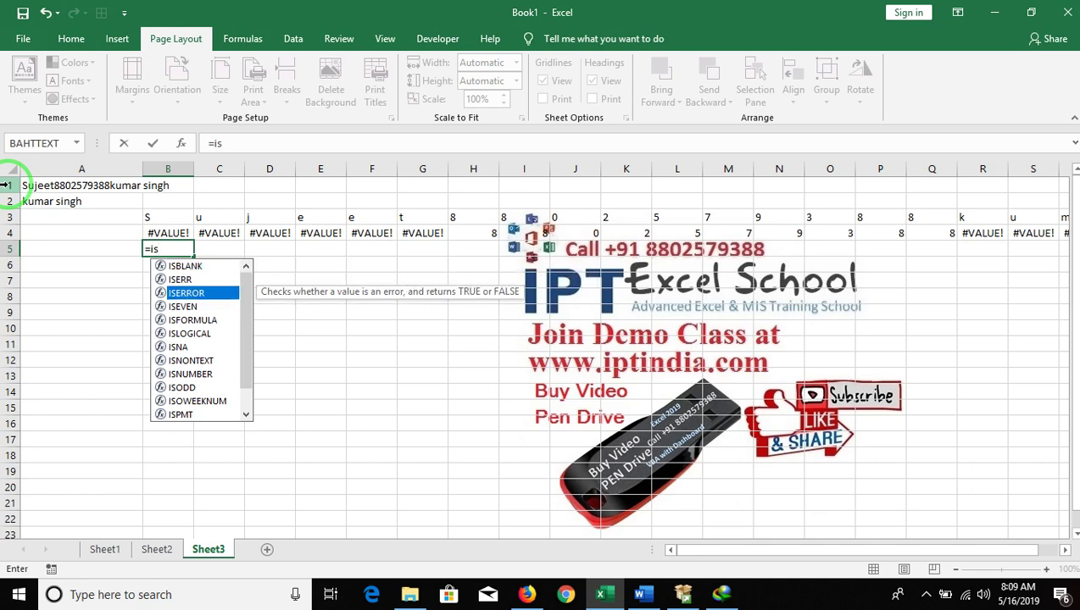
key(Tab)
key(Up)
key(Return)
- Fill the ISERROR formula across B5:T5 and review the TRUE/FALSE results
key(Up)
key(Up)
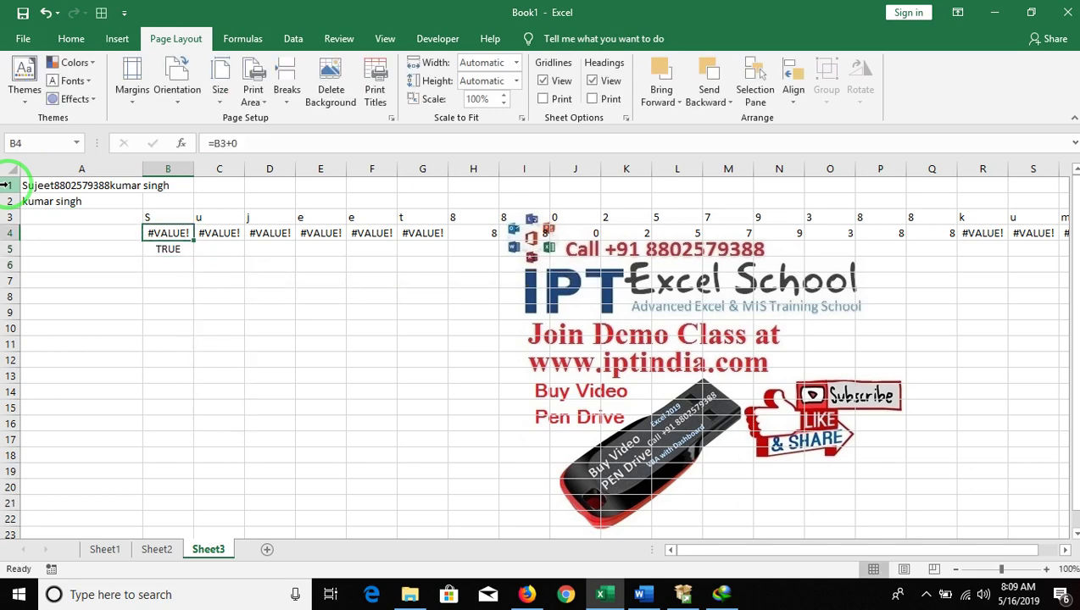
key(ctrl+Right)
key(Down)
key(shift+space)
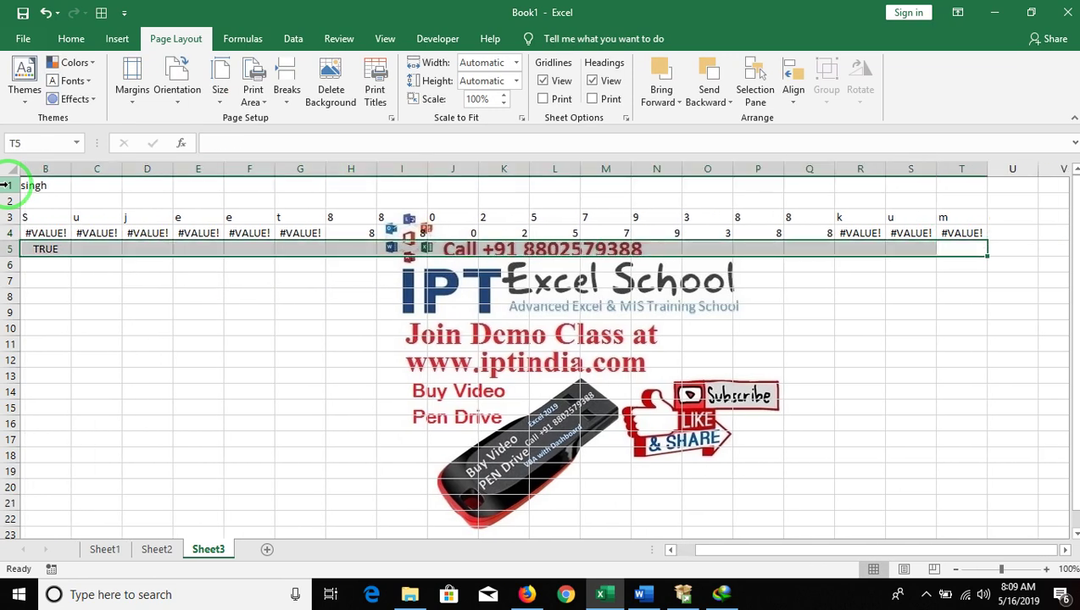
key(ctrl+r)
key(Right)
key(Left)
key(Left)
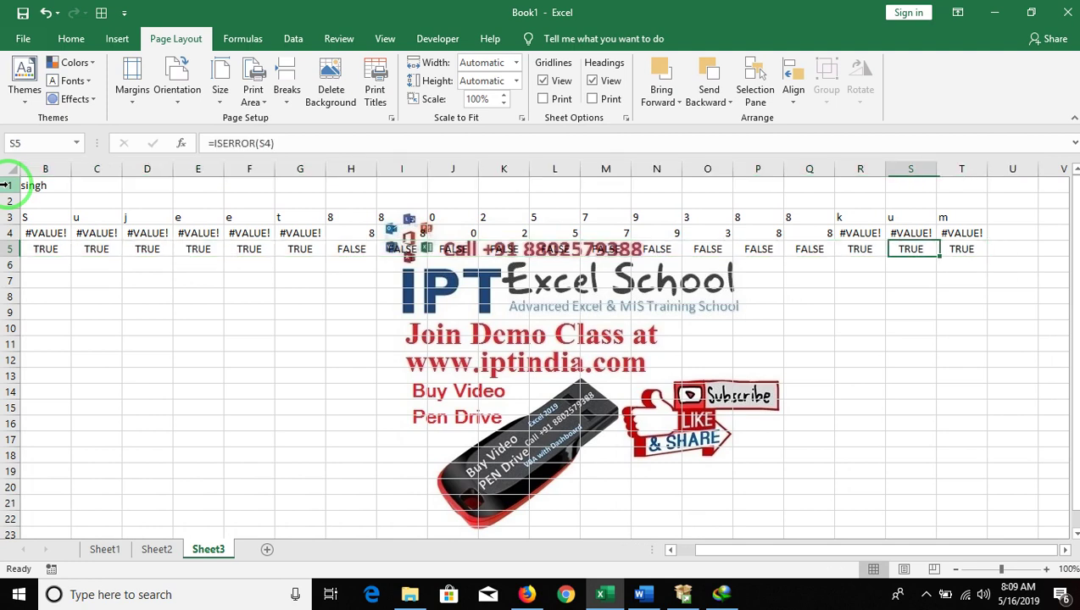
key(Left)
key(Left)
key(Left)
key(Left)
key(Left)
key(Left)
key(Left)
key(Left)
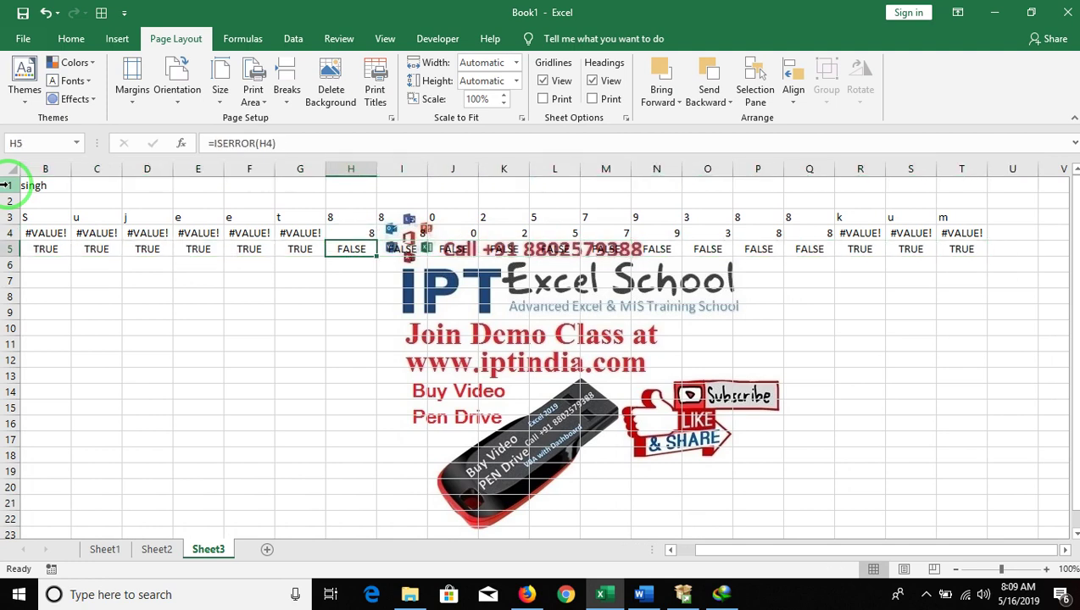
key(Left)
- Start a MATCH formula in B6 with FALSE as the lookup value
key(Home)
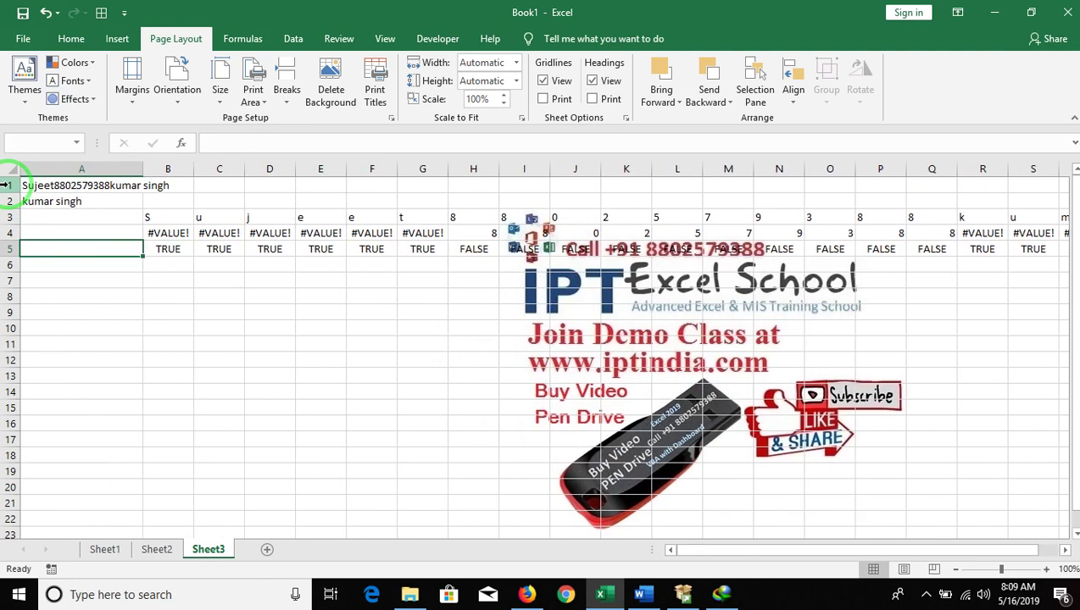
key(Down)
key(Right)
text(=mat)
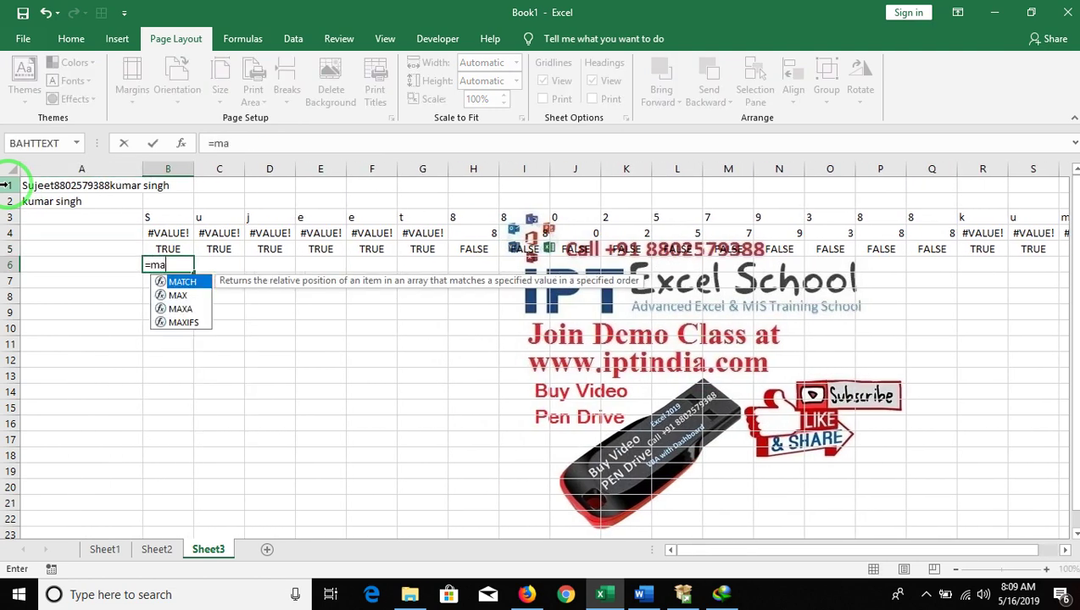
key(Tab)
key(Up)
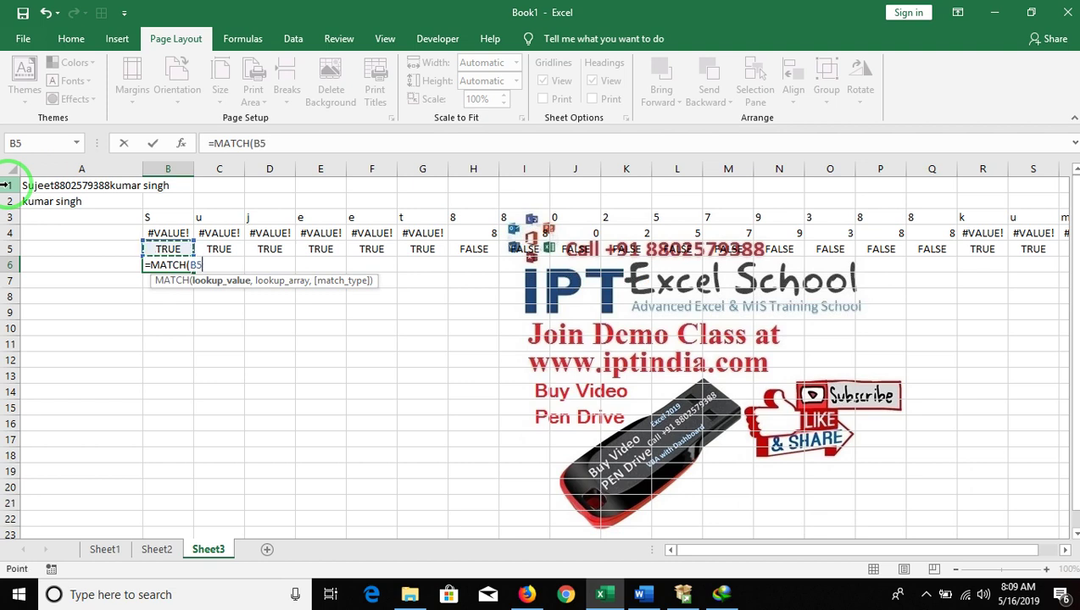
text(,)
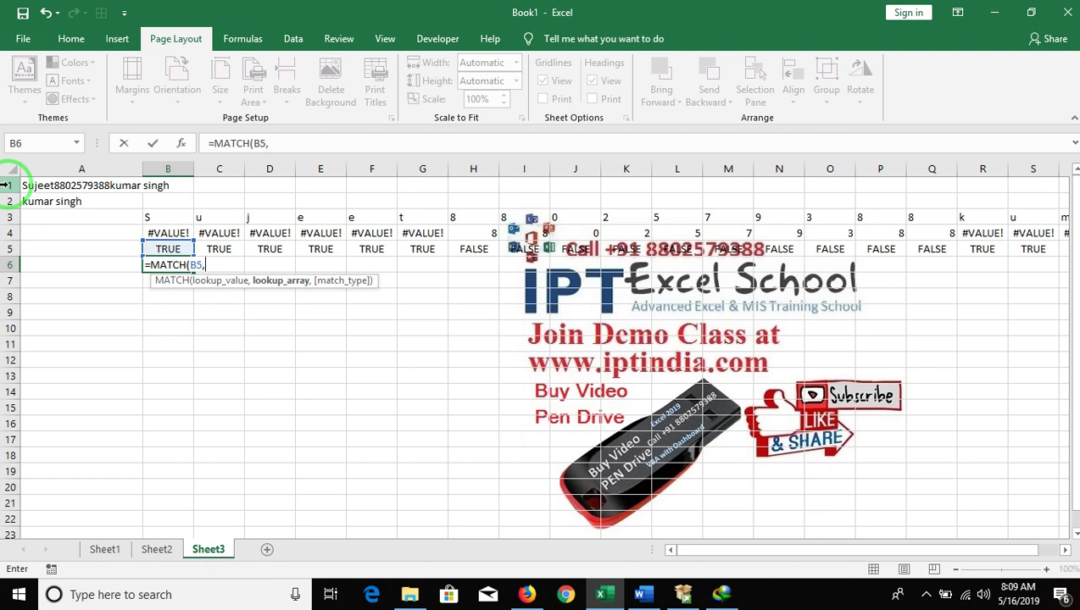
key(BackSpace)
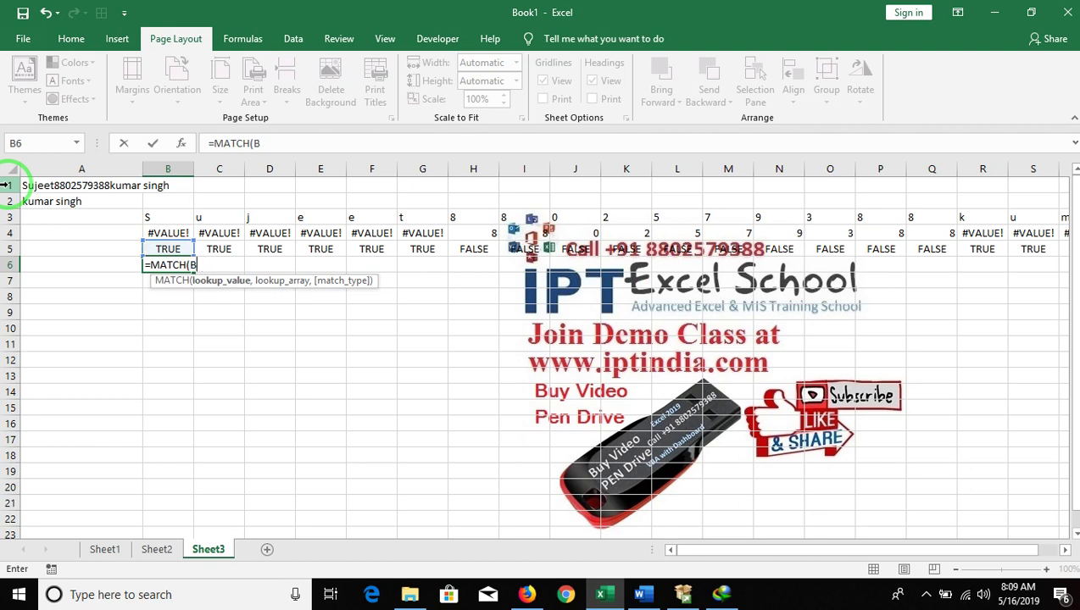
key(BackSpace)
key(BackSpace)
text(fa)
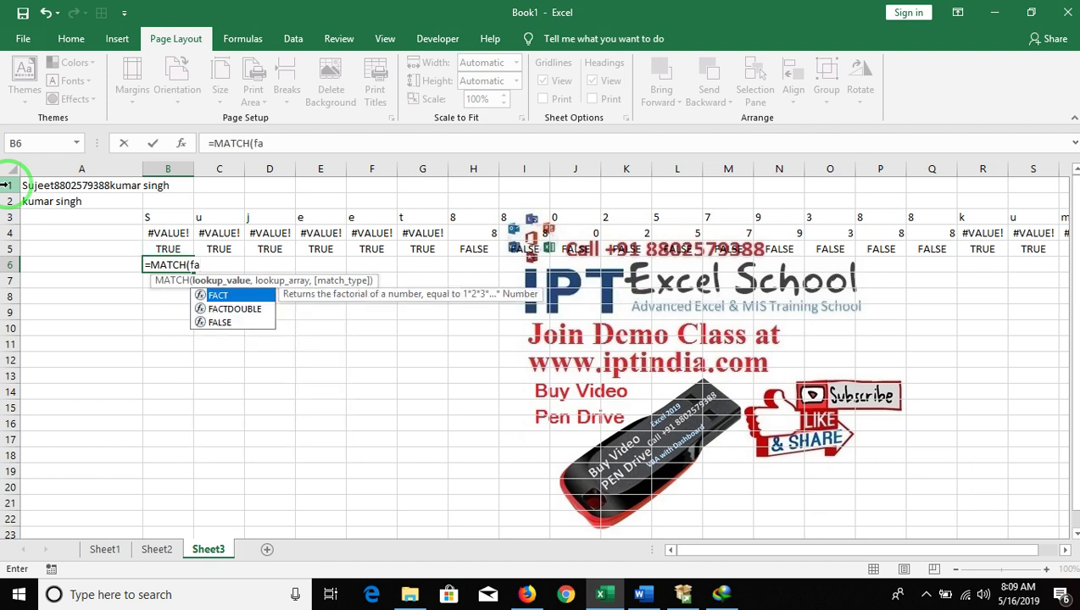
key(Down)
key(Down)
key(Tab)
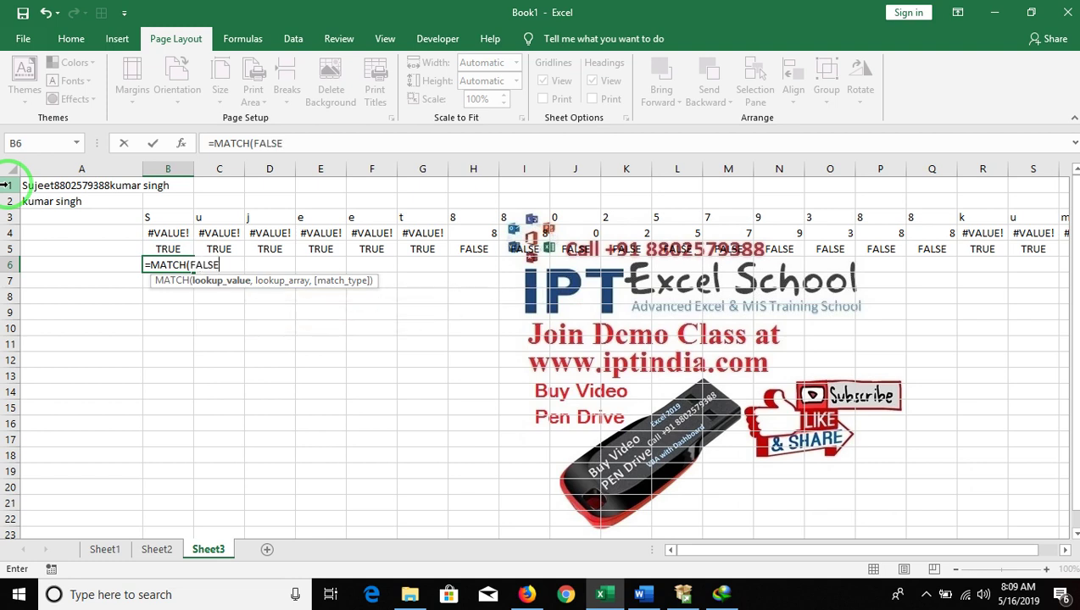
- Complete B6 as =MATCH(FALSE,B5:T5,0), returning 7
text(,)
key(Up)
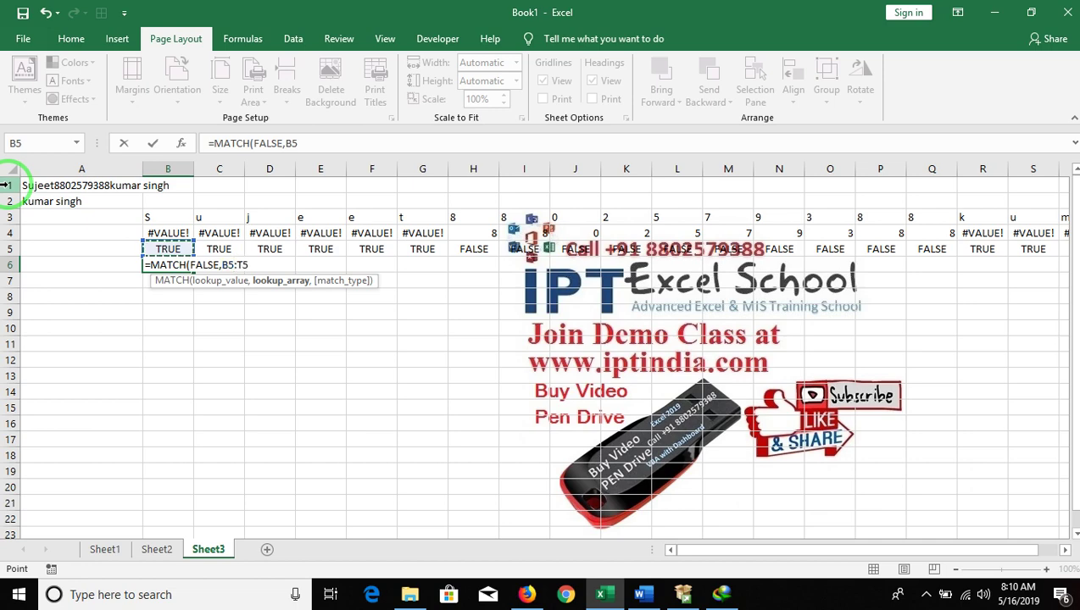
key(ctrl+shift+Right)
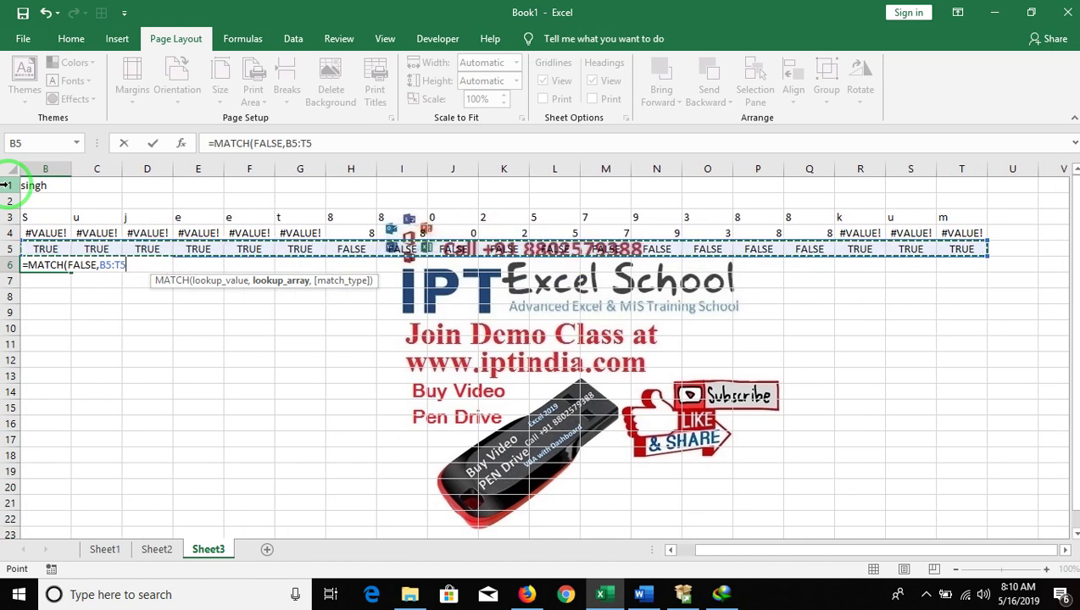
text(,)
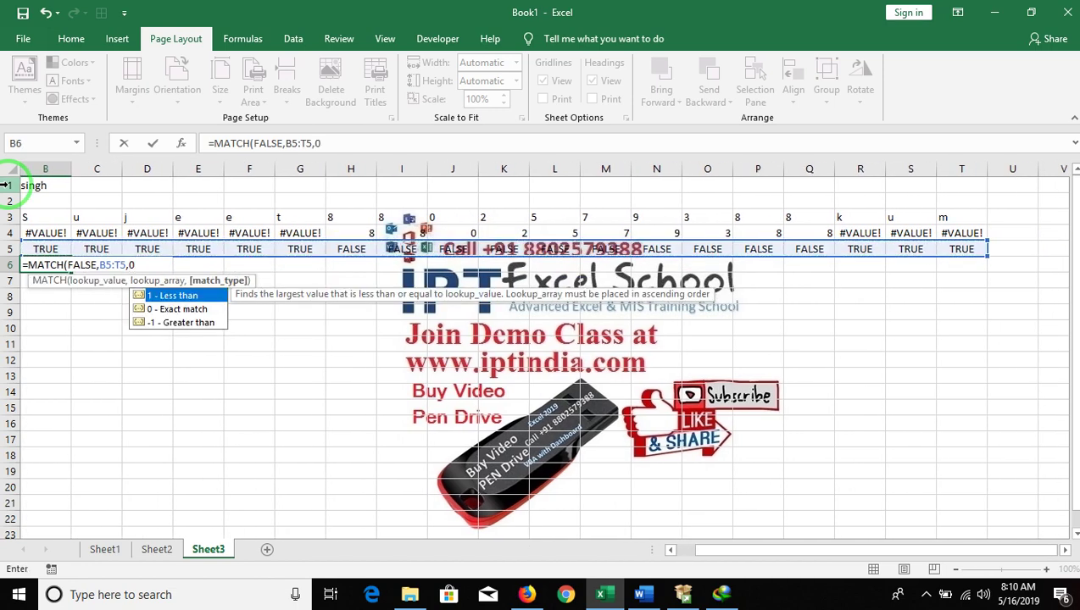
text(0)
key(Return)
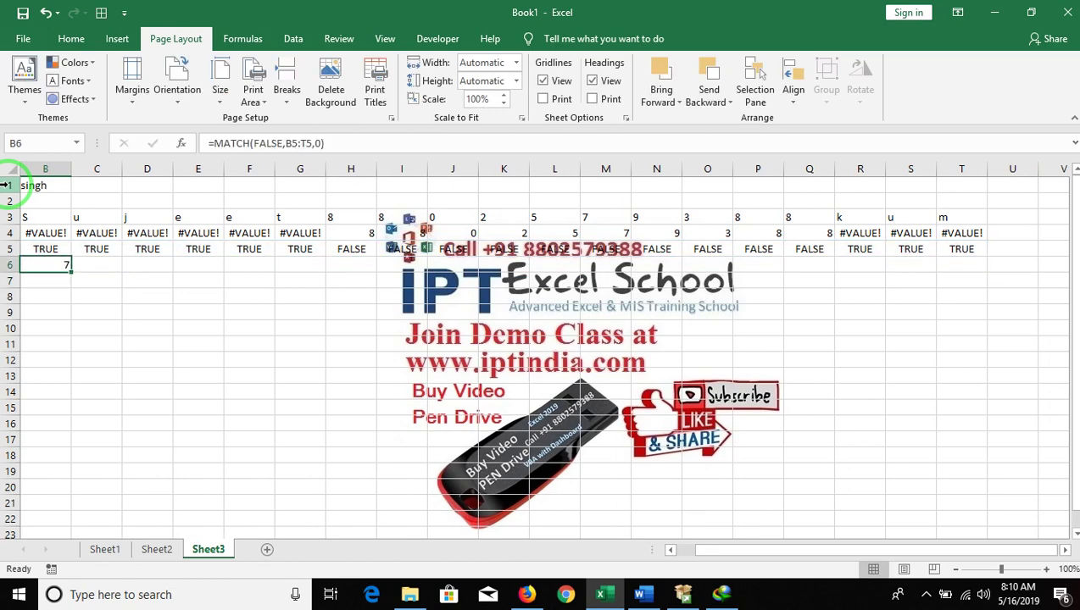
key(Left)
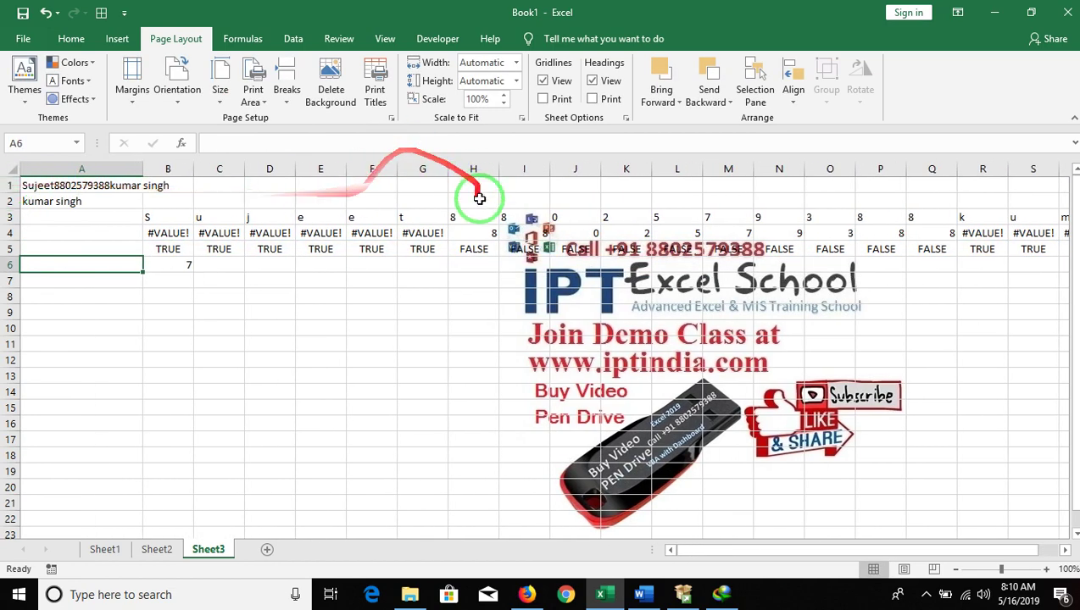
- Enter =RIGHT(A1,LEN(A1)-(7+9)) in A3 to return the trailing name
click(480, 234)
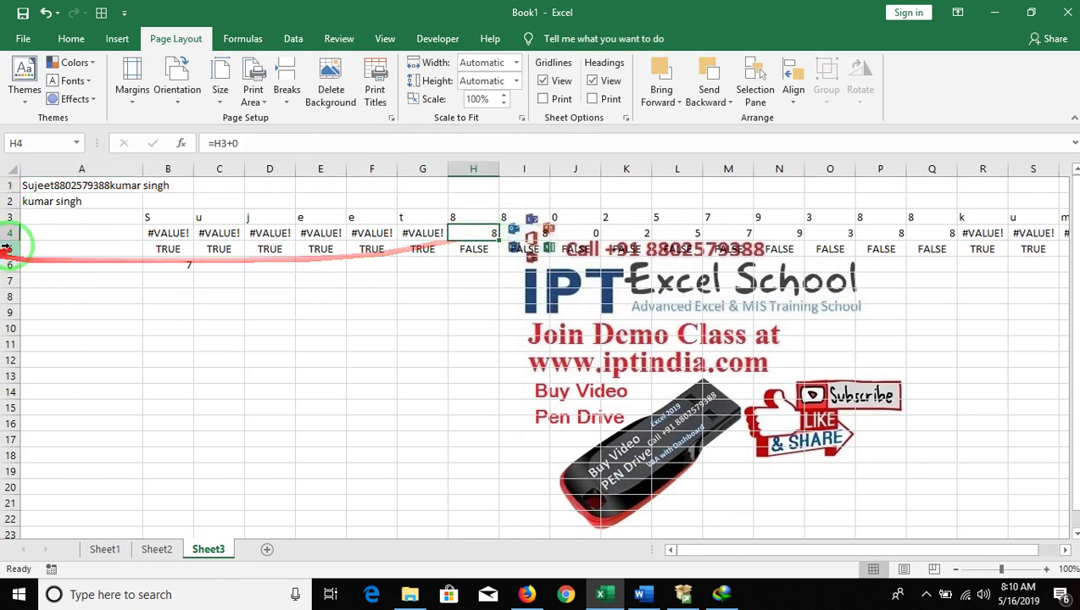
click(73, 215)
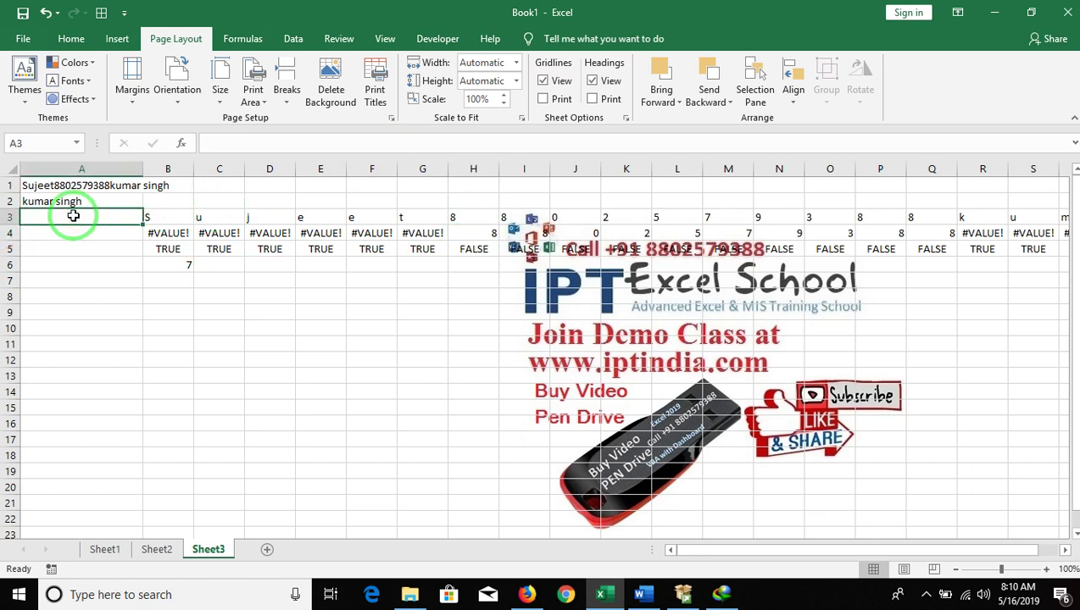
text(=mid)
key(Tab)
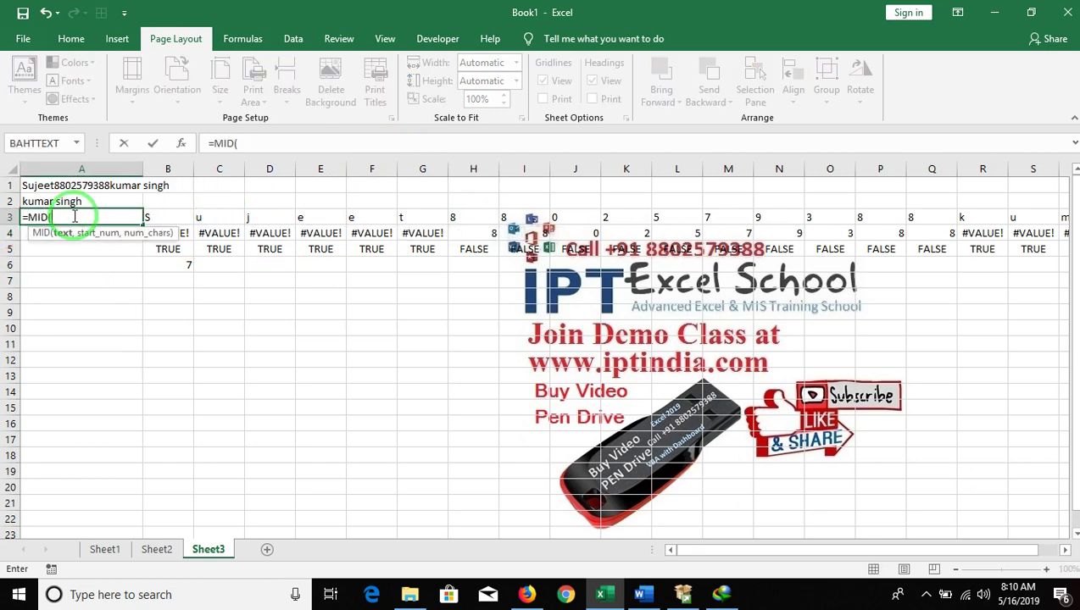
key(Escape)
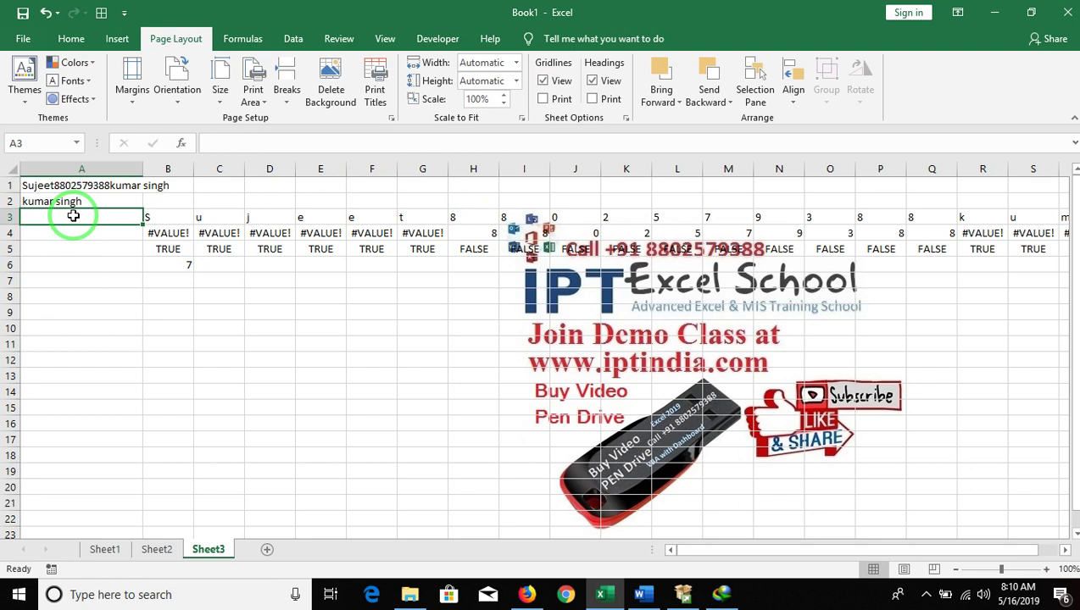
text(=ri)
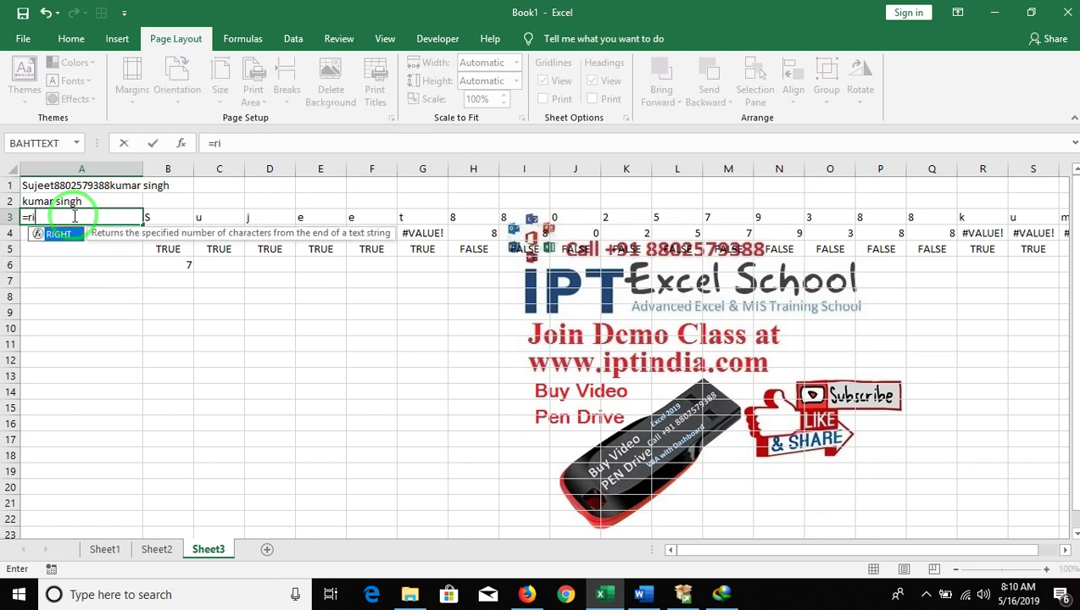
key(Tab)
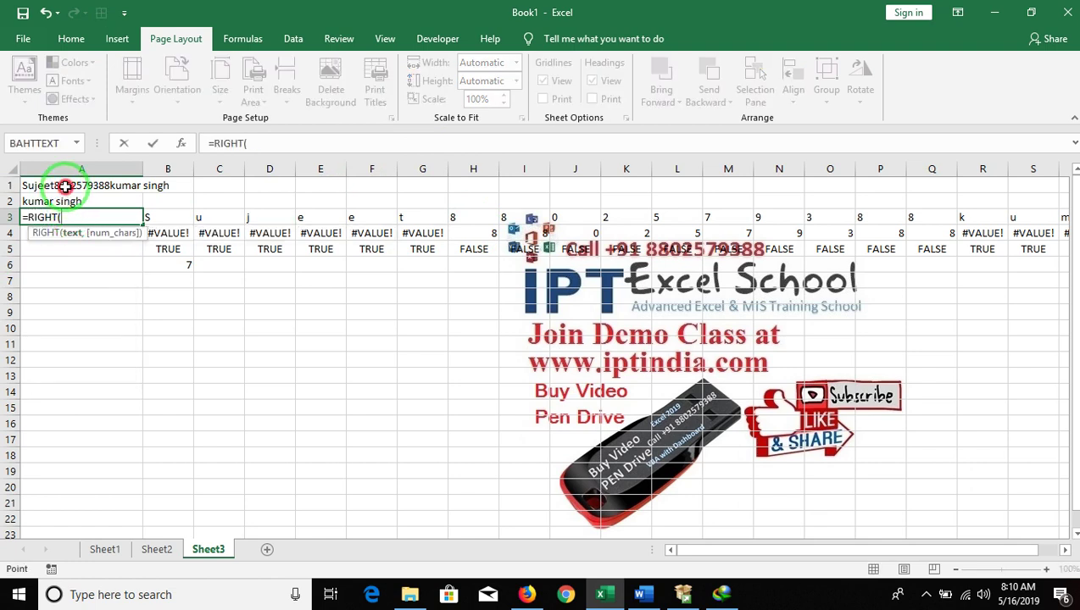
click(65, 186)
text(,l)
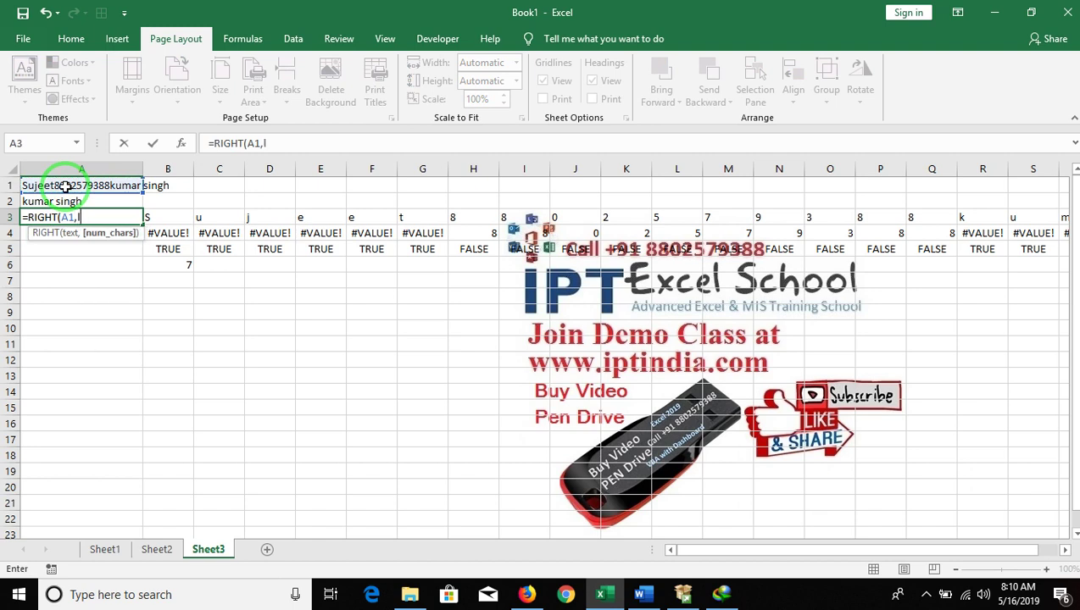
text(en()
click(66, 187)
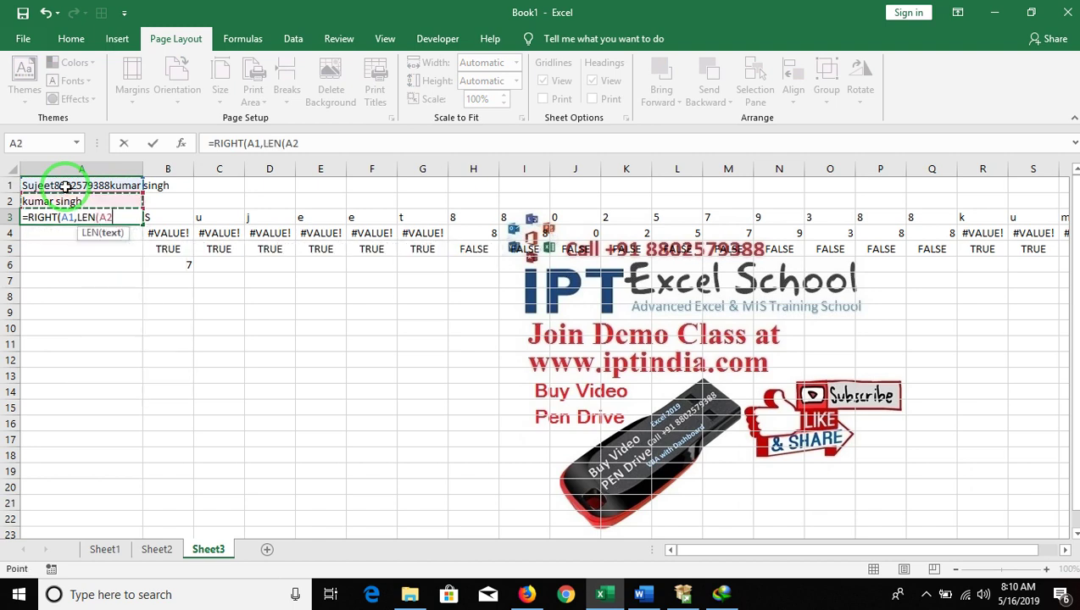
text())
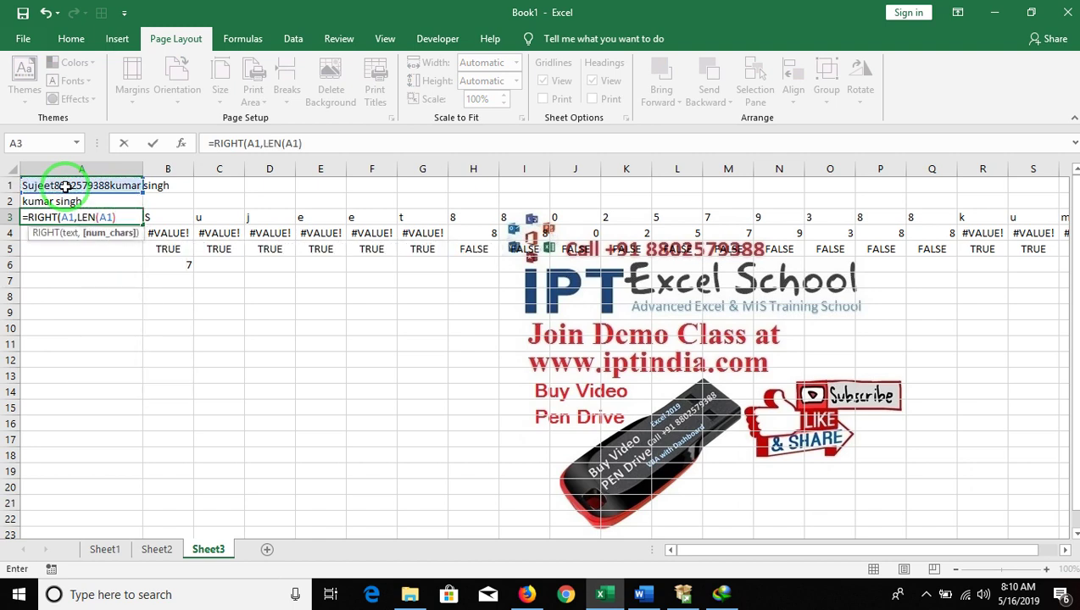
text(-()
text(7+9))
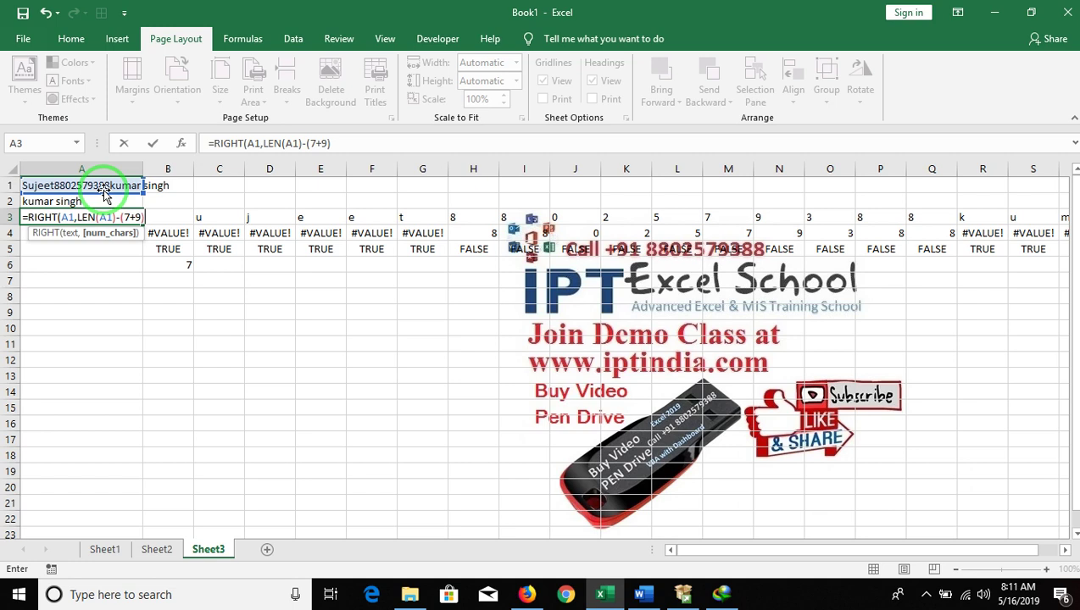
key(Return)
key(Up)
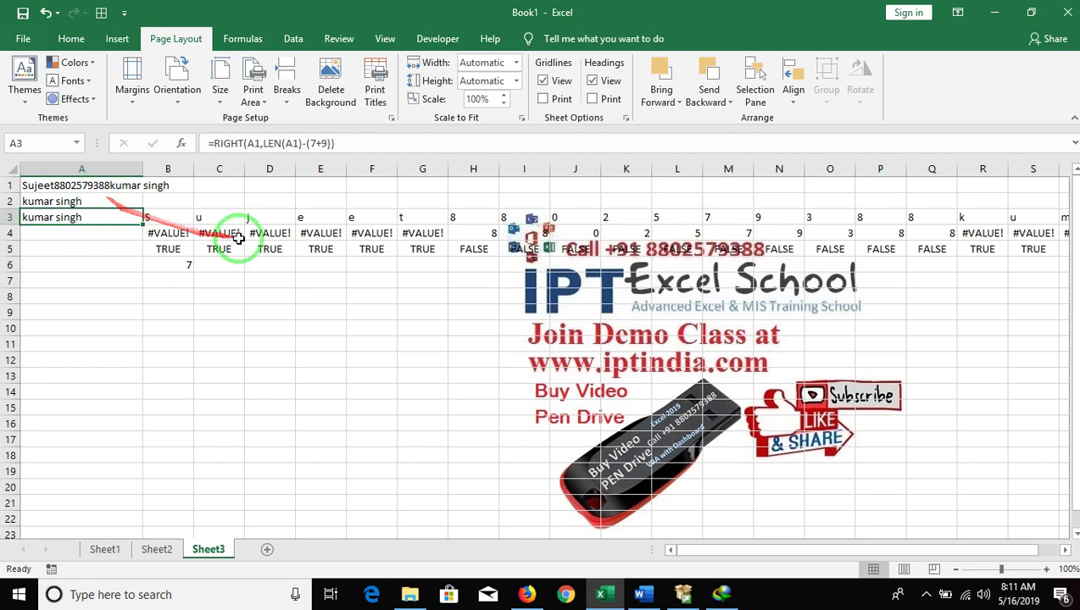
- Review the helper formulas in B6, B5, B4 and B3, then edit A3's formula
drag(164, 233, 656, 265)
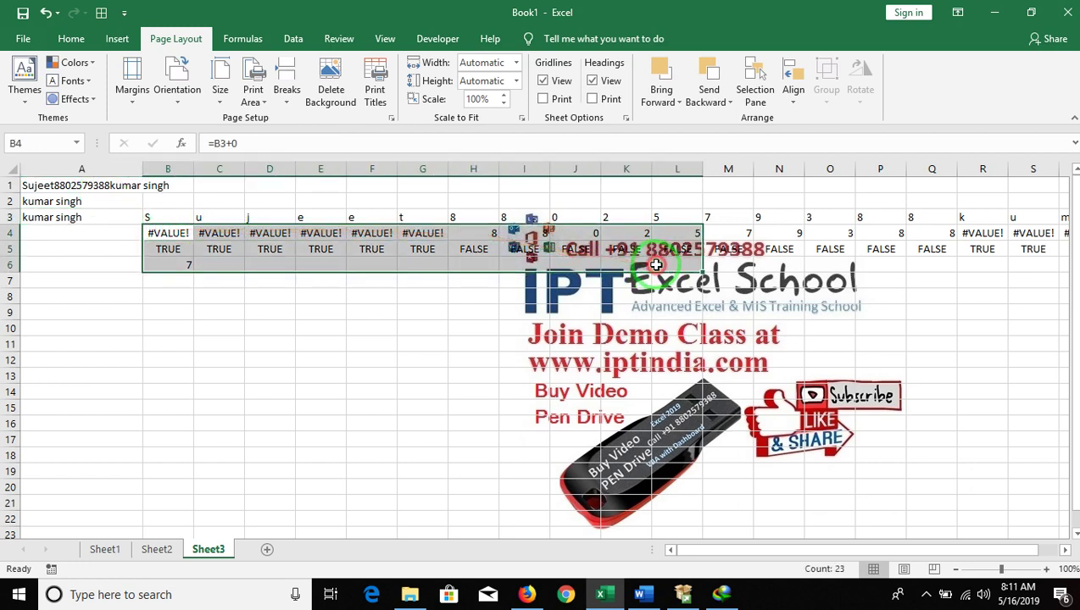
click(178, 263)
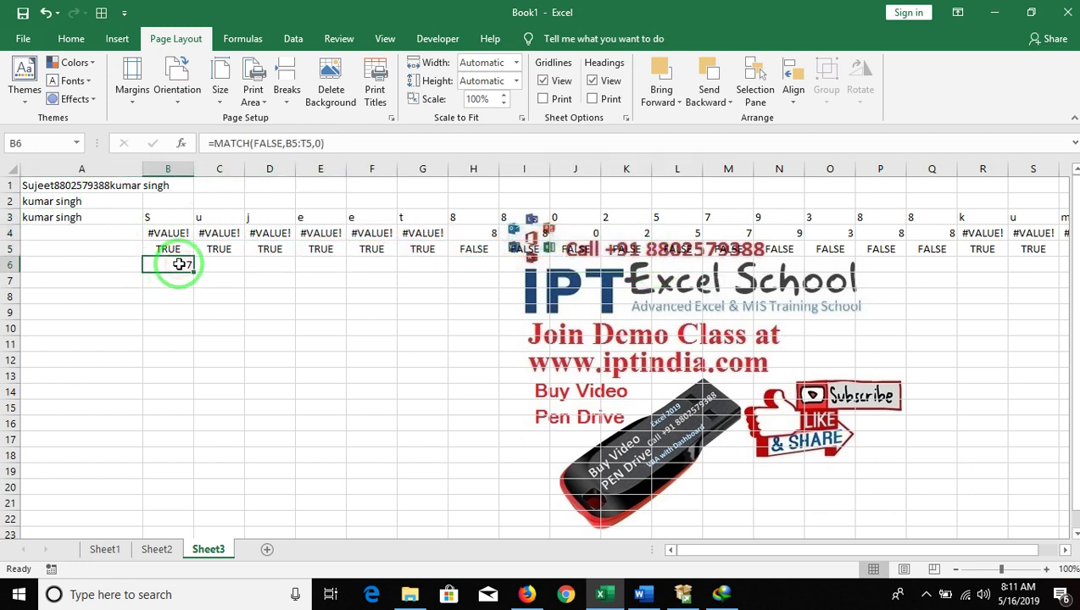
click(172, 249)
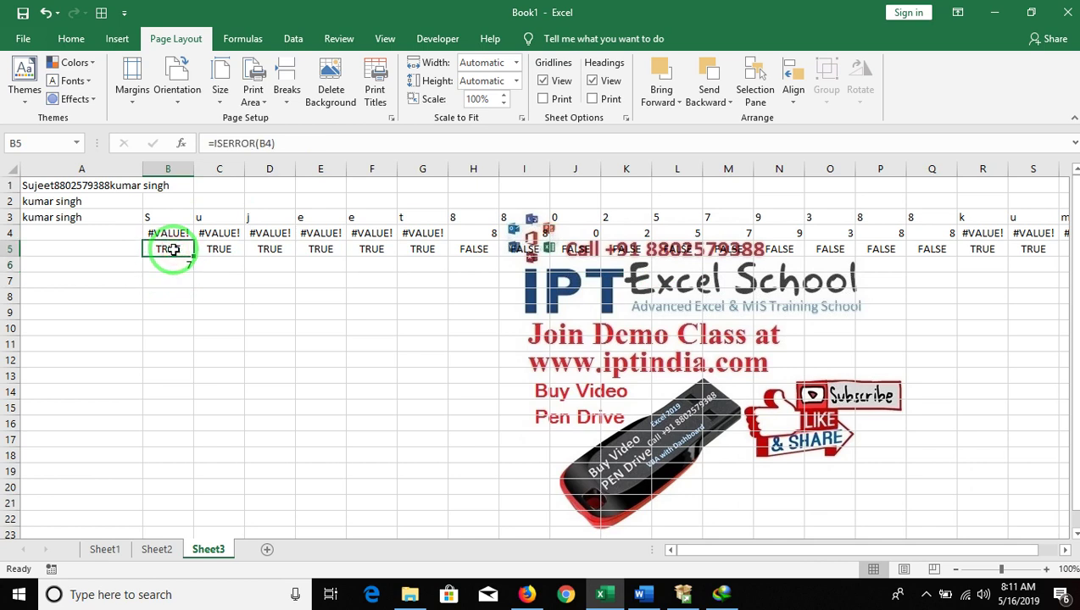
click(172, 234)
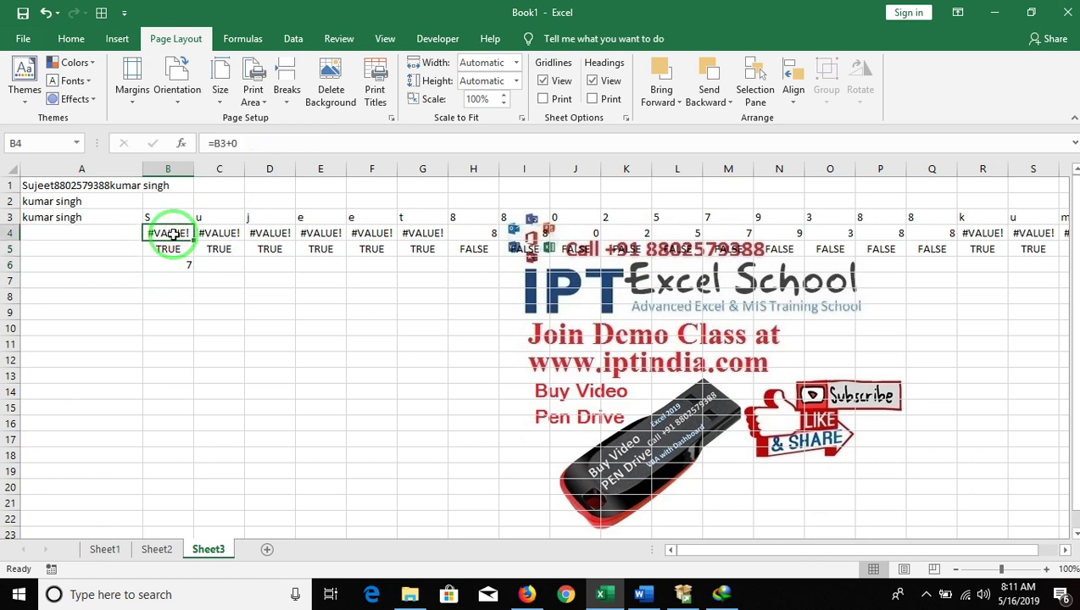
click(174, 218)
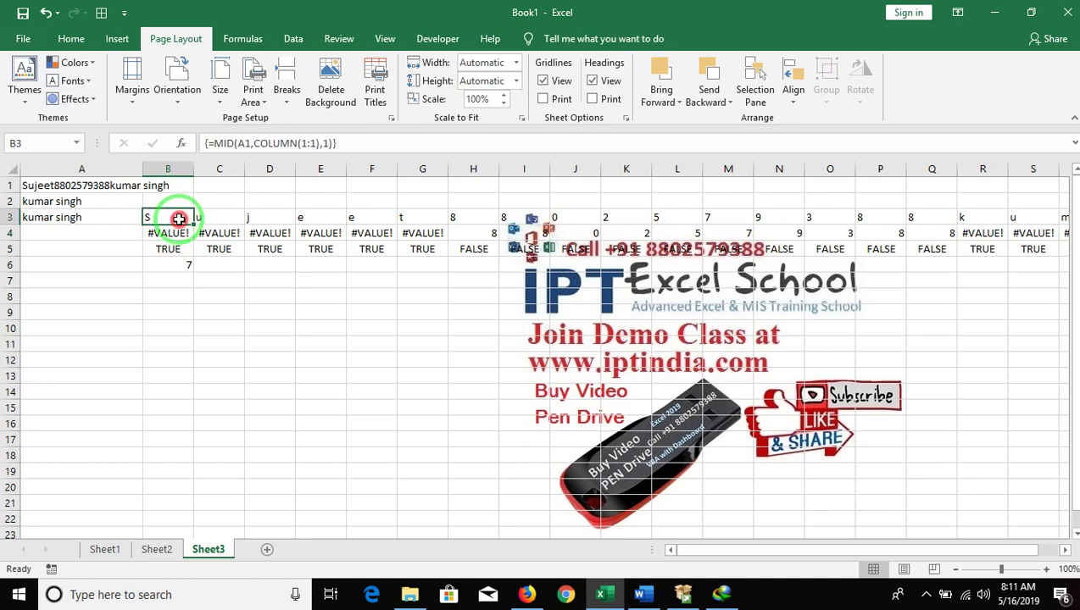
click(112, 217)
double_click(104, 212)
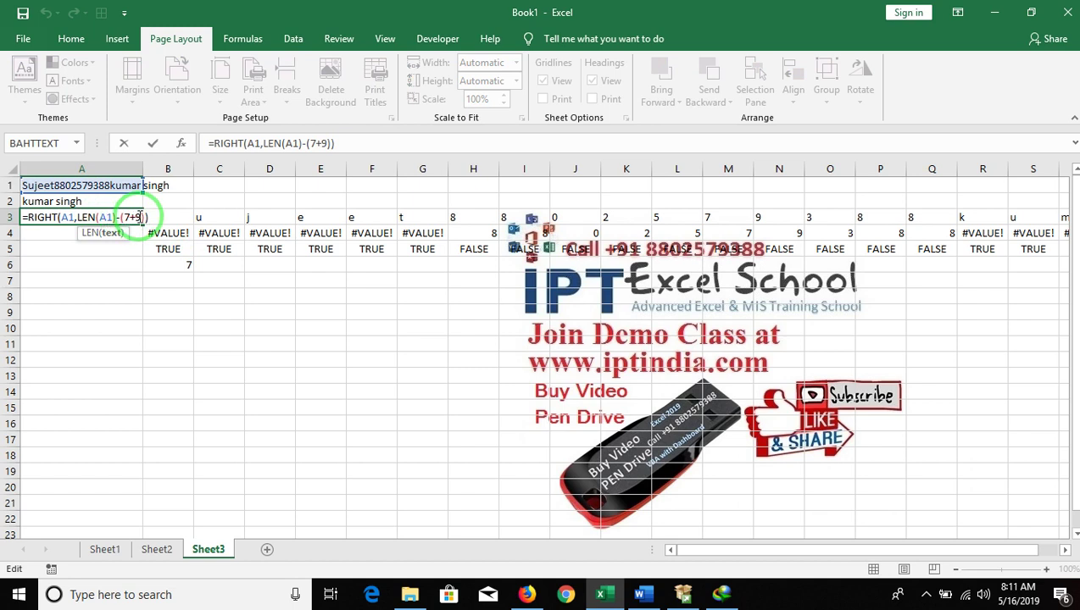
- Replace the hard-coded 7 in A3 with the start of MATCH(FALSE,ISERROR(
click(138, 217)
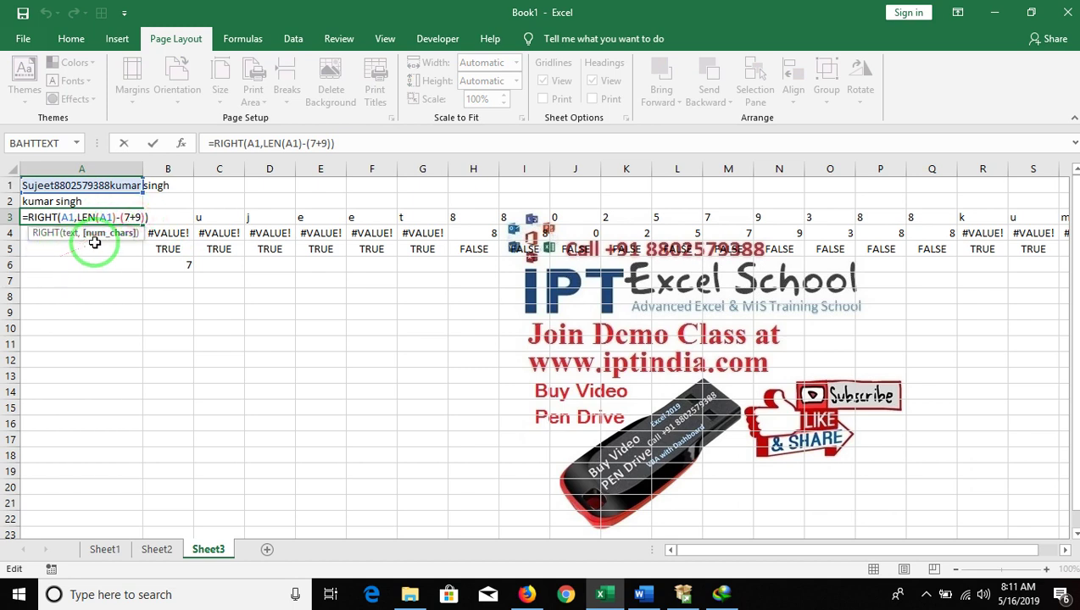
click(127, 217)
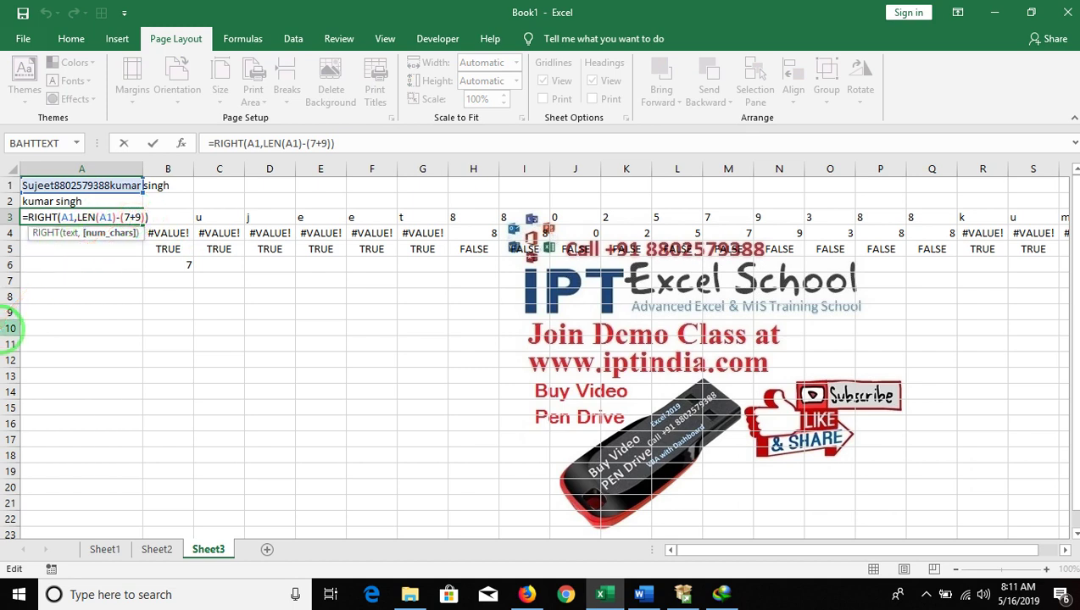
key(BackSpace)
text(MATCH()
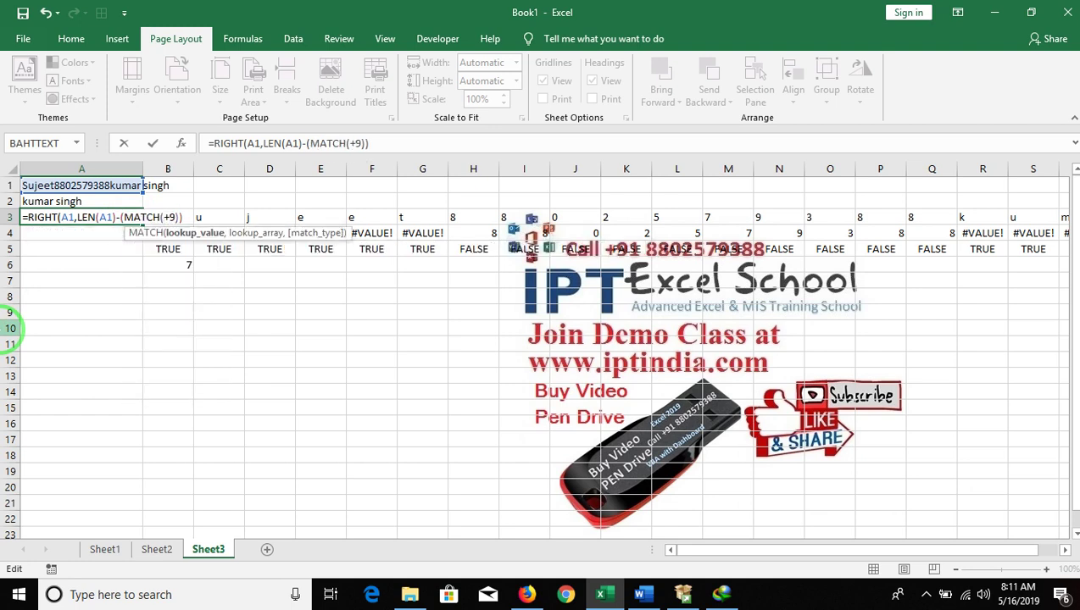
text(fa)
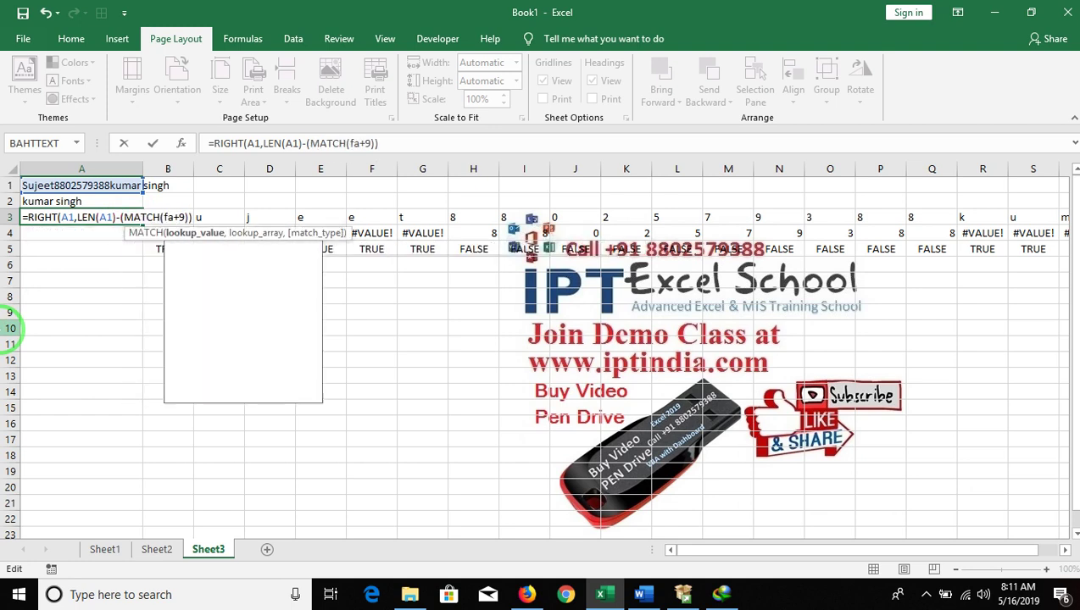
text(lse)
key(Tab)
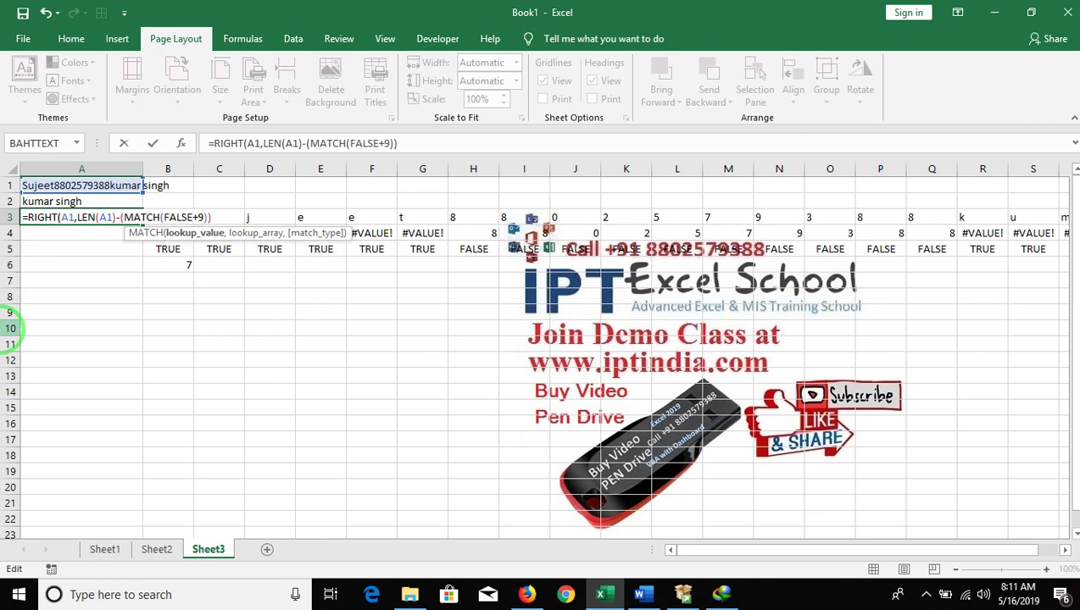
text(,)
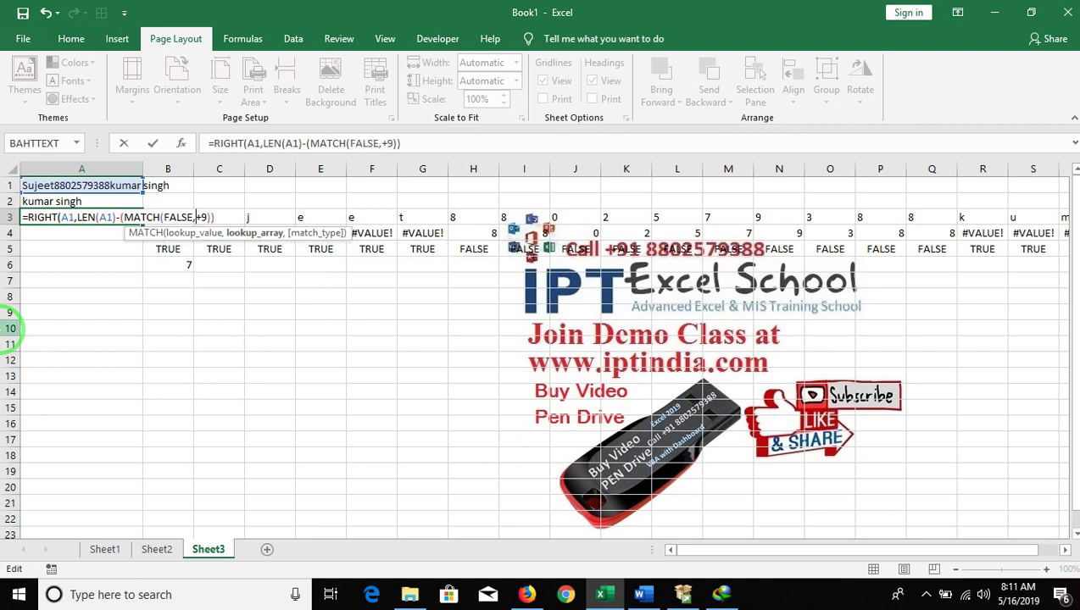
text(is)
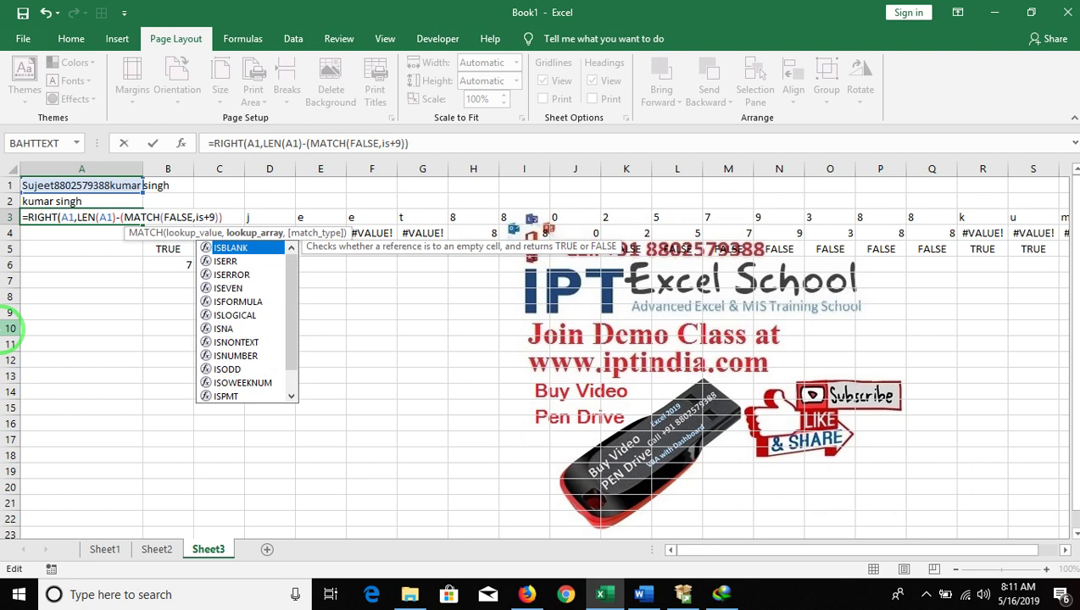
key(Down)
key(Down)
key(Tab)
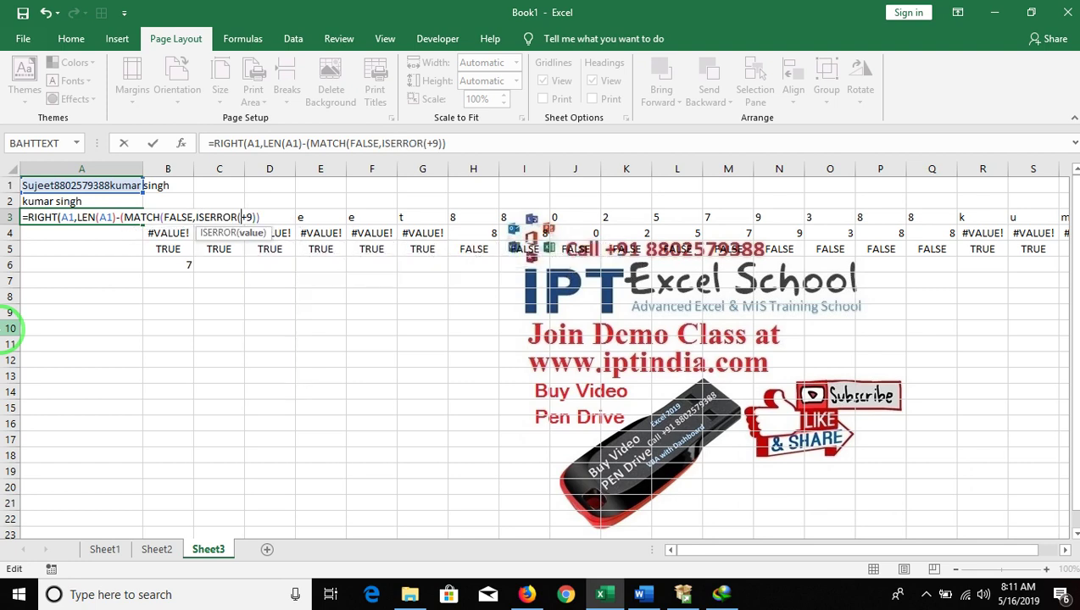
- Complete it with MID(A1,COLUMN(1:1),1)+0),0) and enter A3 as an array formula
text(mid)
key(Tab)
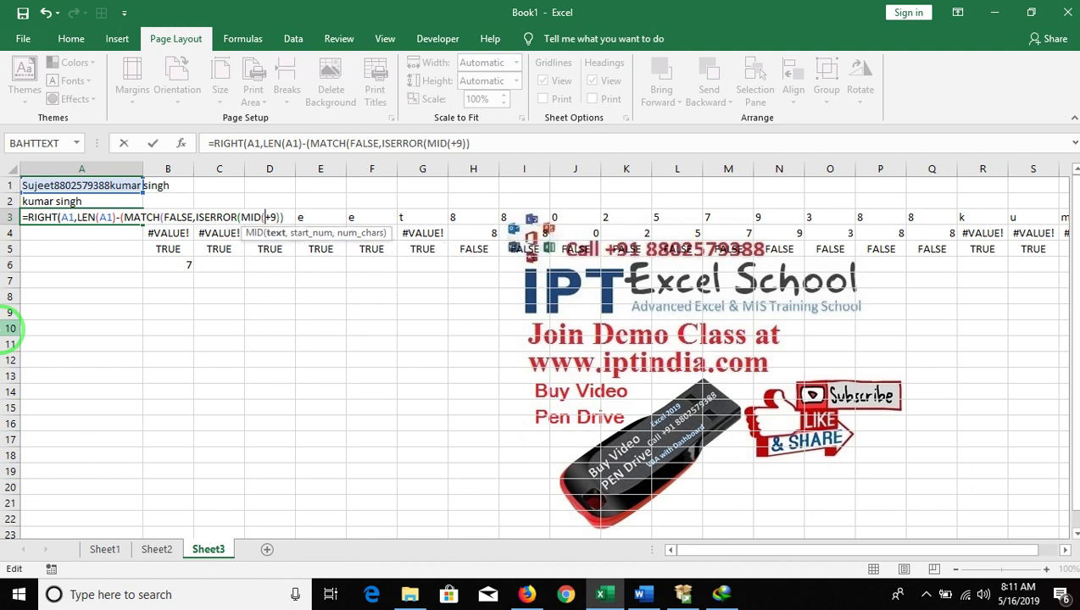
click(31, 186)
text(,)
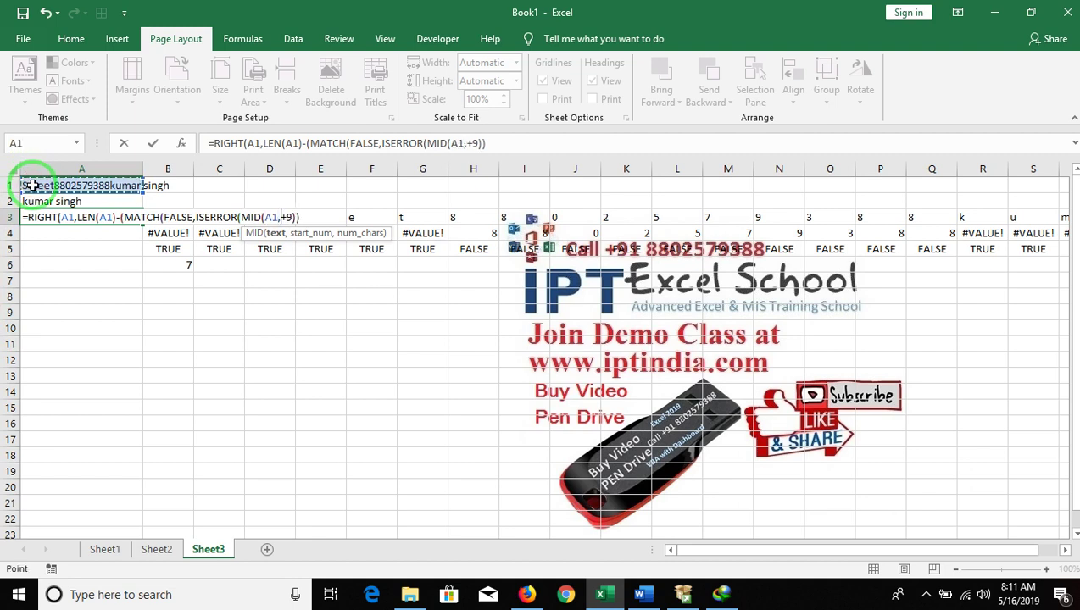
text(col)
key(Tab)
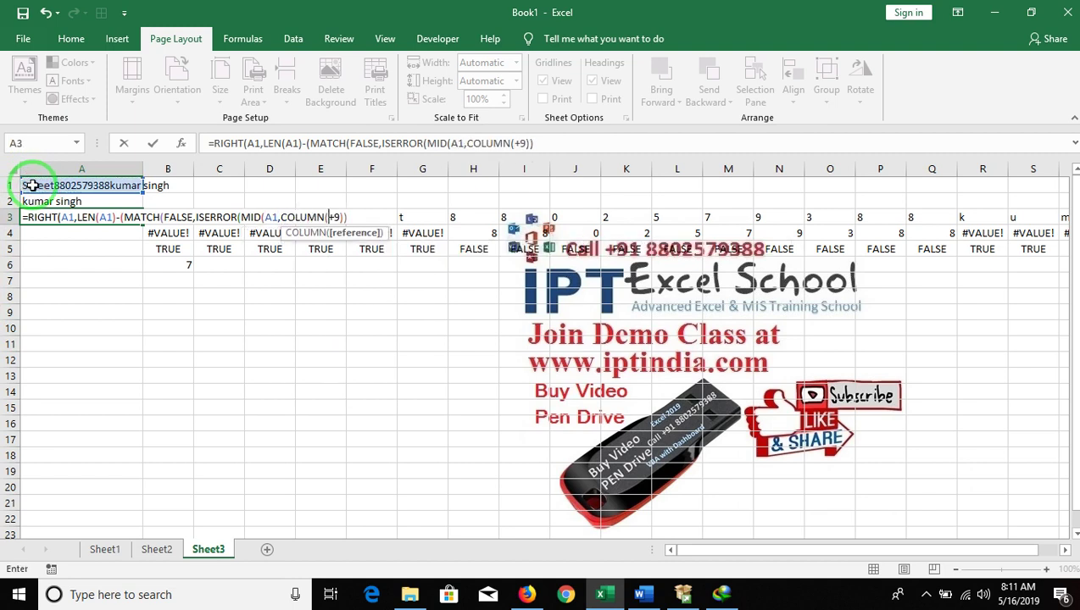
click(13, 185)
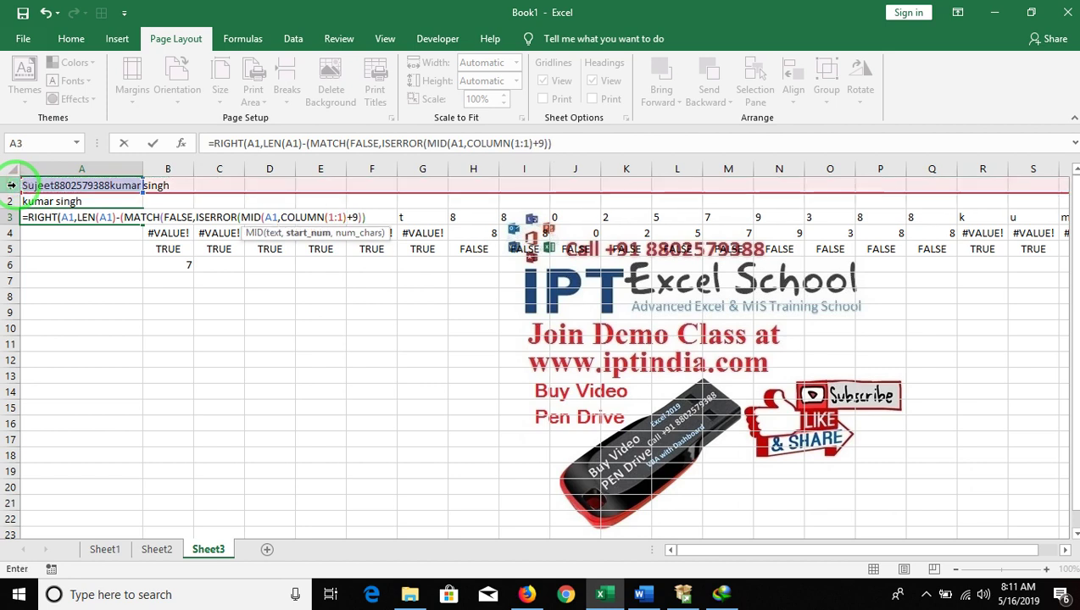
text(,0)
key(BackSpace)
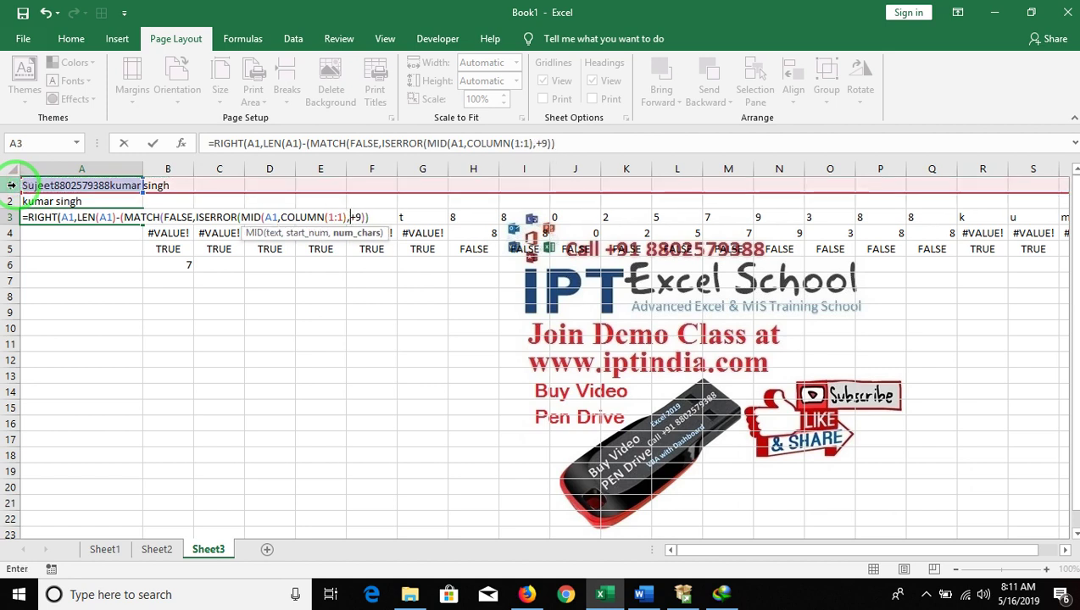
text(1))
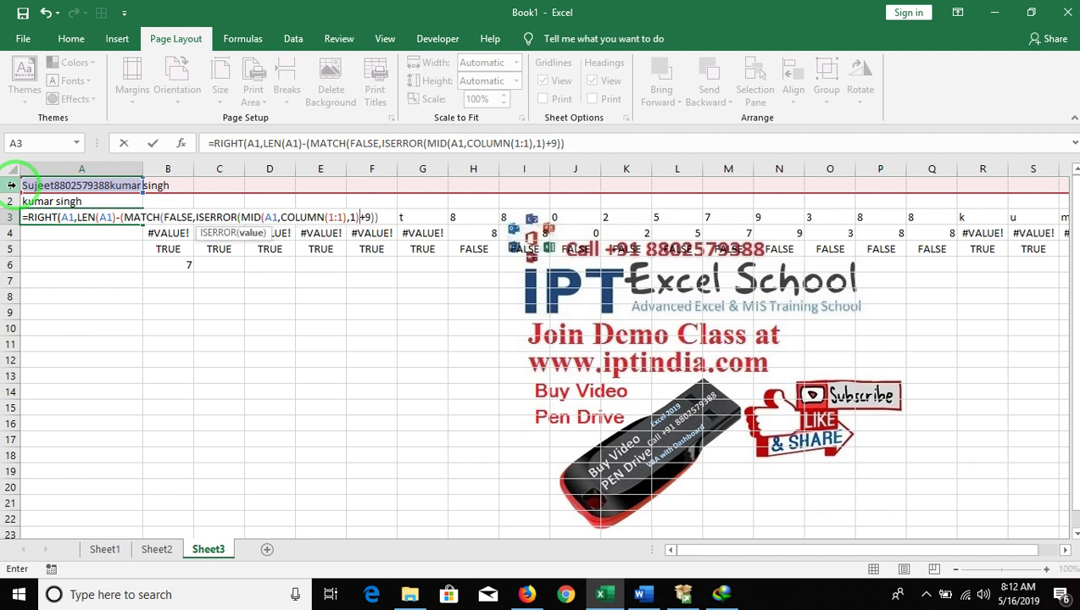
text(+0)
text()+)
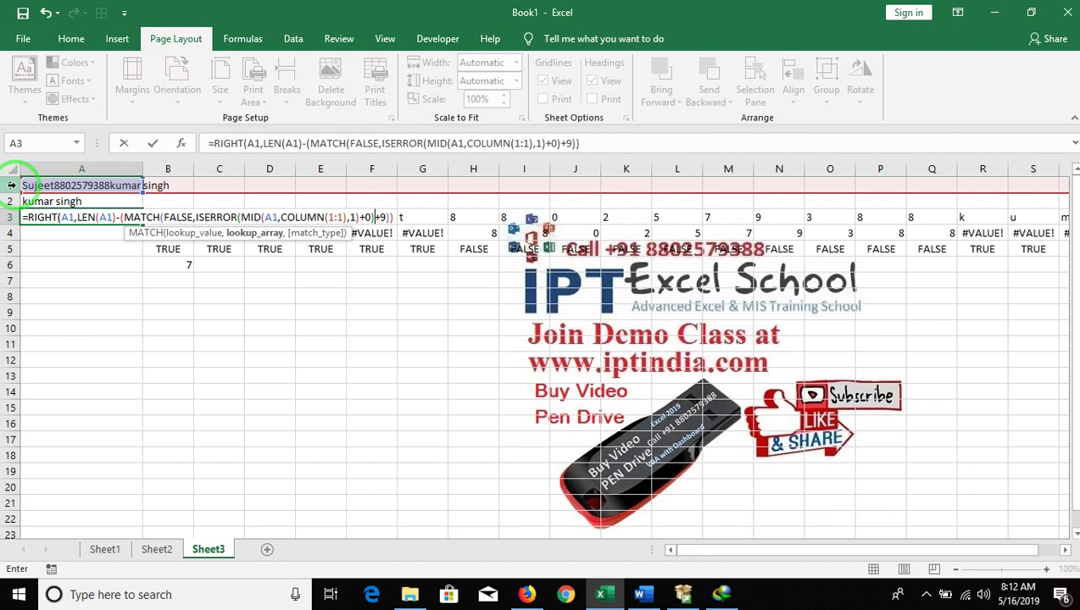
text(,0)
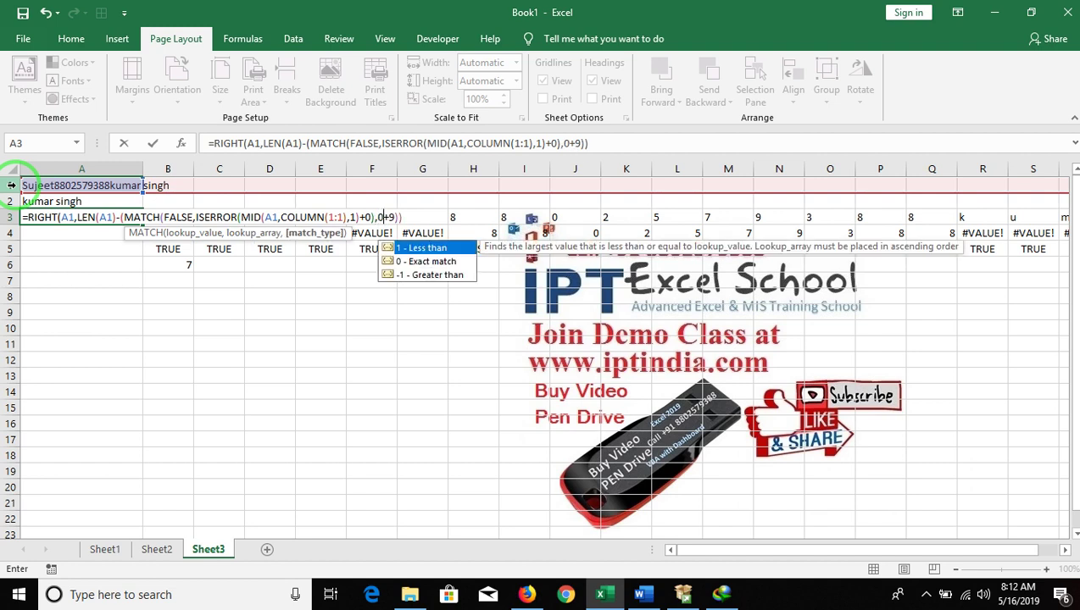
text())
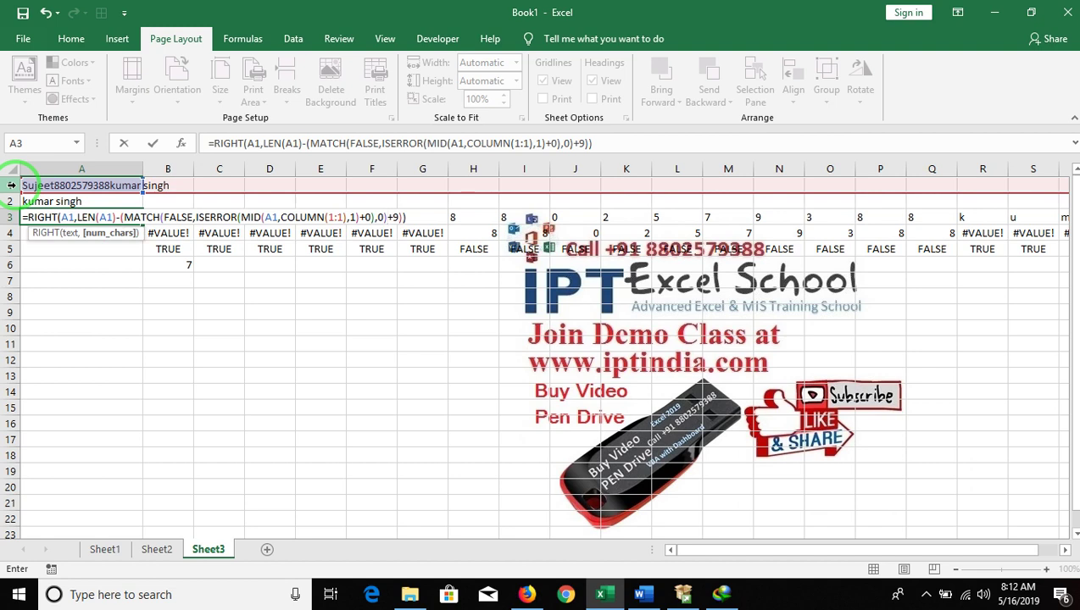
key(ctrl+shift+Return)
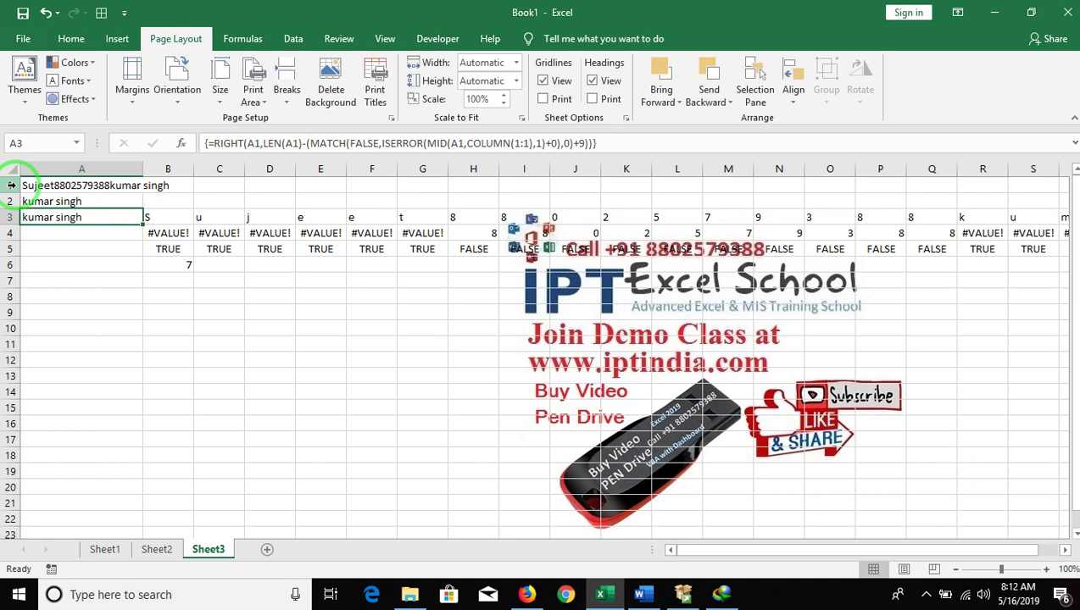
- Enter a new name, digits and surname string in A1, then check A3's result
key(Up)
key(Up)
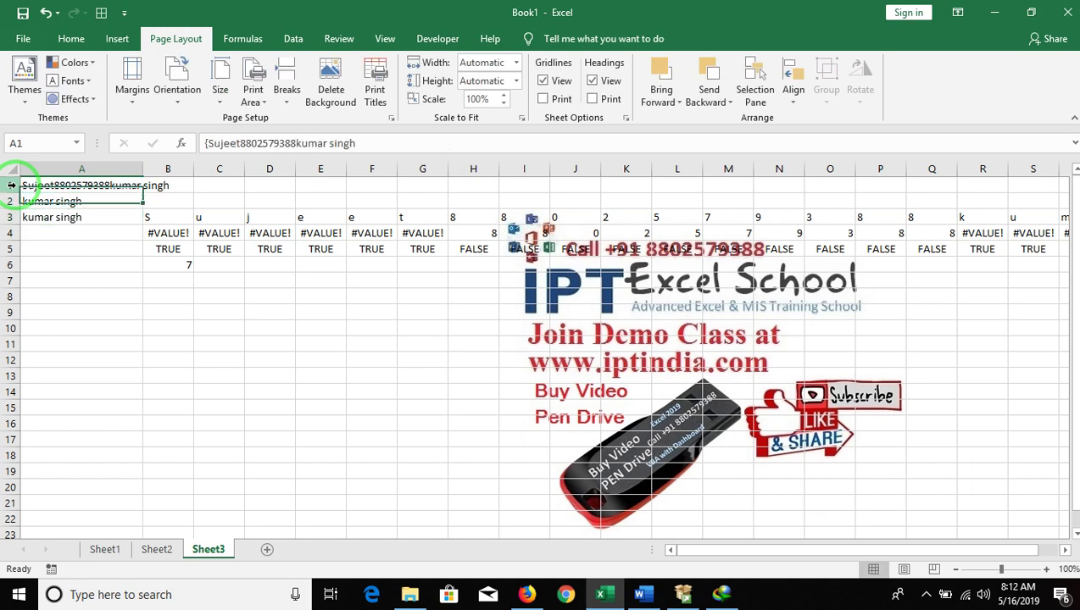
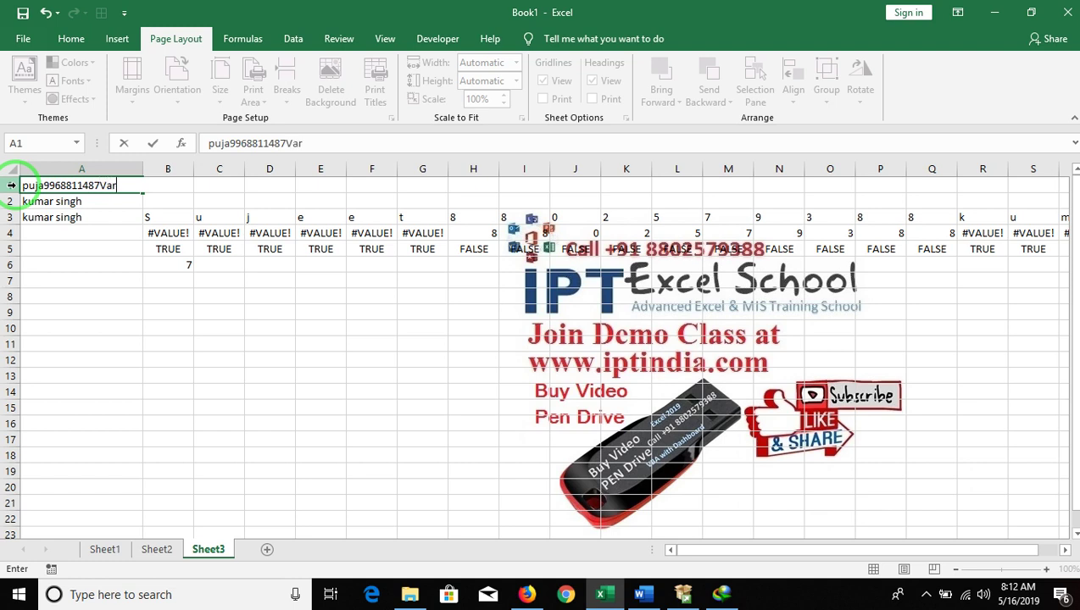
key(Return)
key(Down)
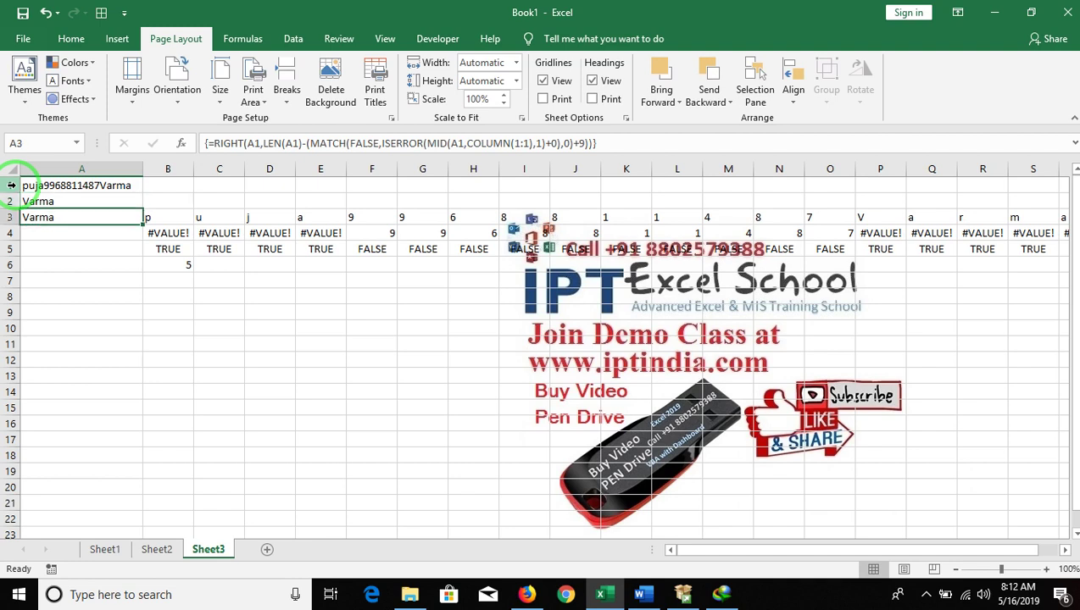